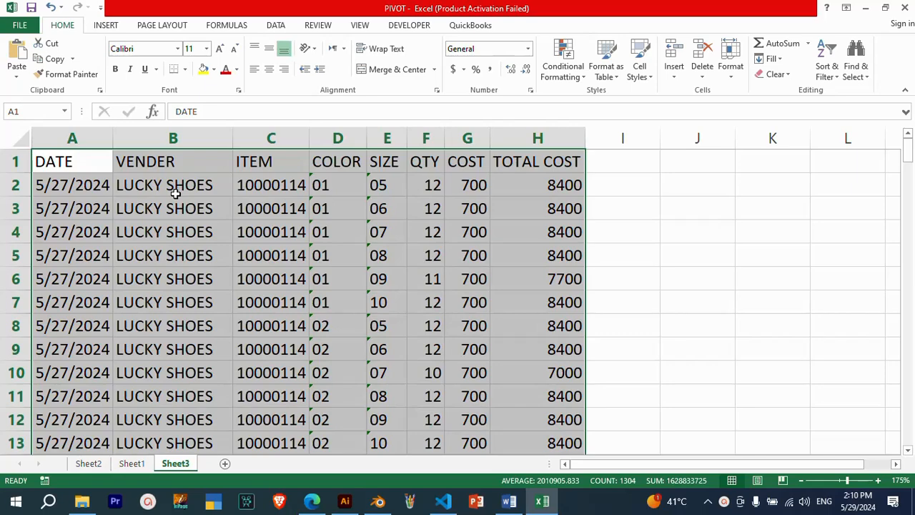
Look through the shoe purchase records on Sheet3 across the different dates and vendors
{"action": "scroll", "coordinate": [176, 193], "scroll_direction": "down", "scroll_amount": 7}
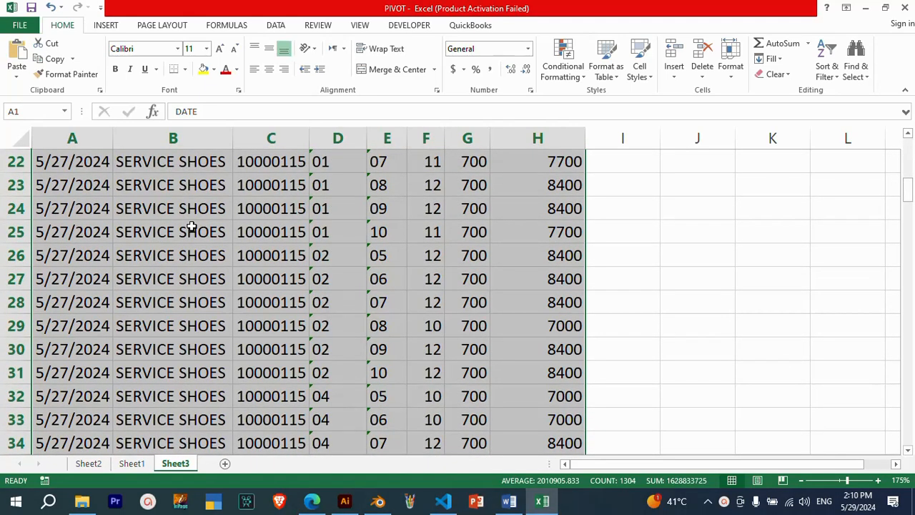
{"action": "scroll", "coordinate": [192, 227], "scroll_direction": "down", "scroll_amount": 11}
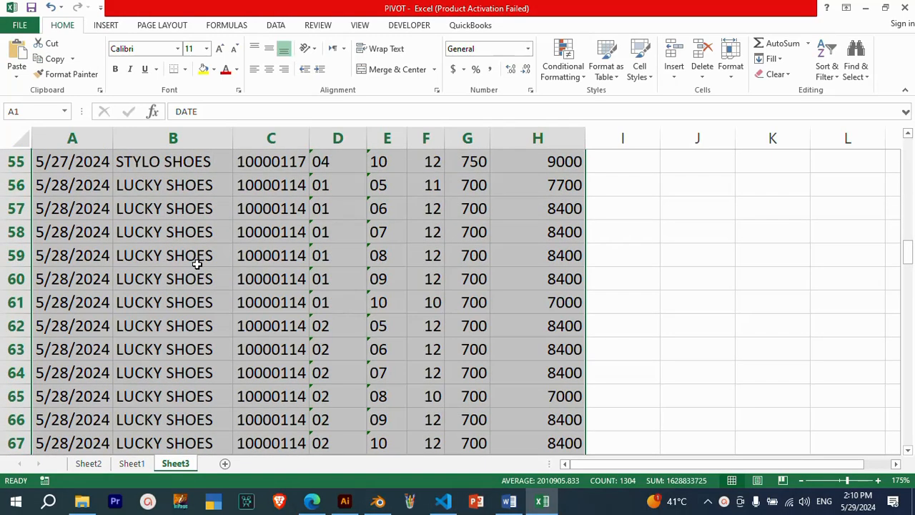
{"action": "scroll", "coordinate": [199, 276], "scroll_direction": "up", "scroll_amount": 11}
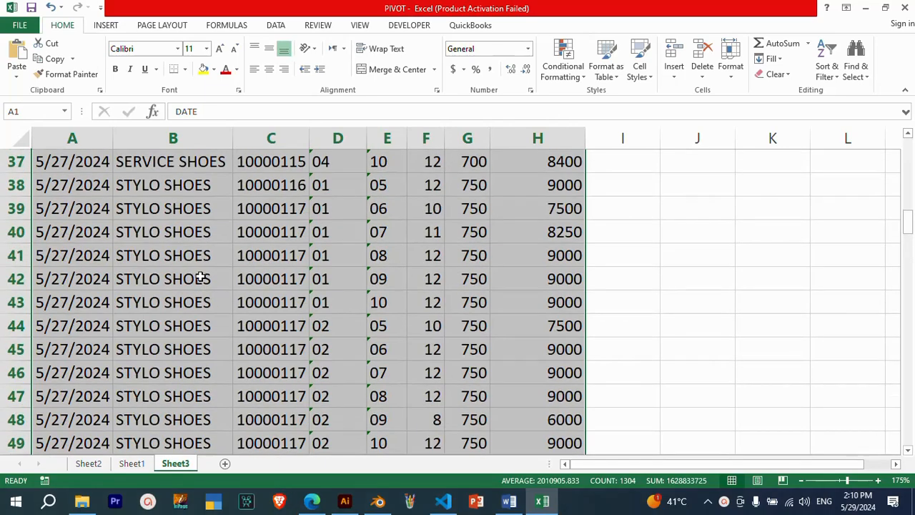
{"action": "left_click", "coordinate": [72, 163]}
{"action": "scroll", "coordinate": [91, 266], "scroll_direction": "down", "scroll_amount": 18}
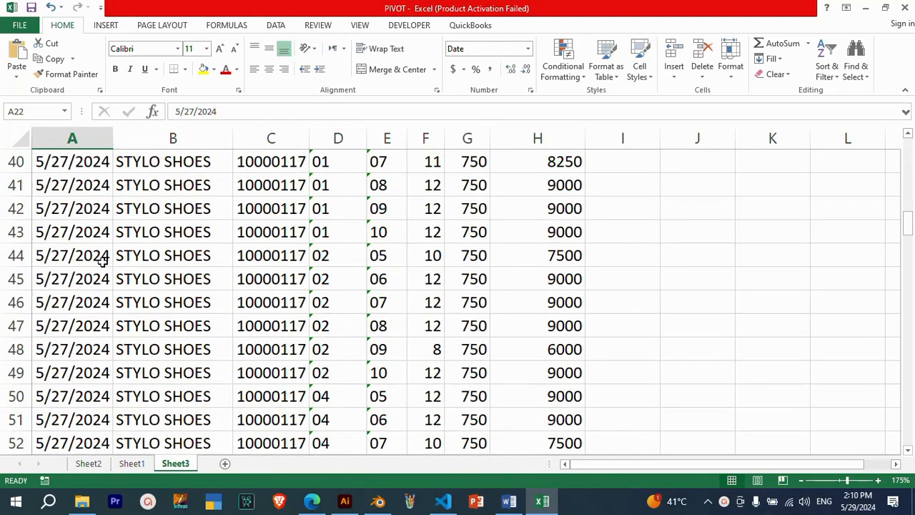
{"action": "left_click", "coordinate": [91, 266]}
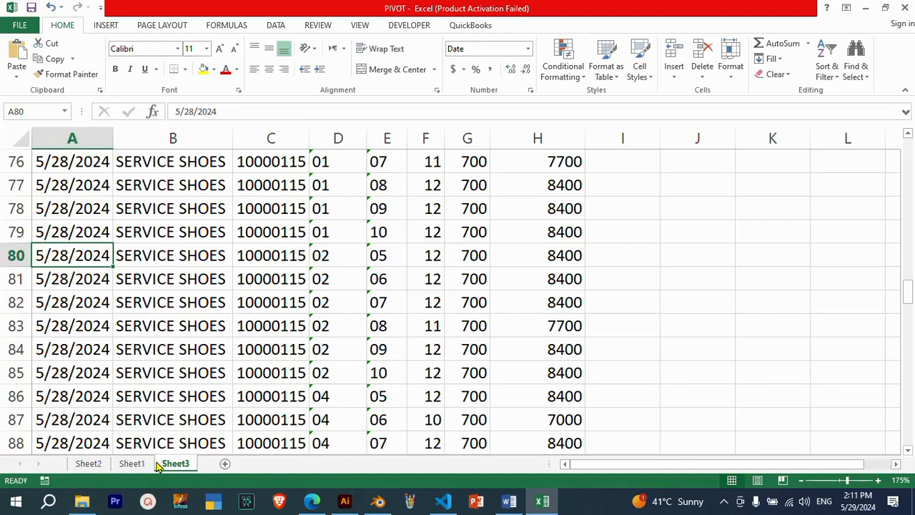
Delete Sheet1, which holds the empty PivotTable, from the workbook
{"action": "left_click", "coordinate": [131, 464]}
{"action": "right_click", "coordinate": [131, 463]}
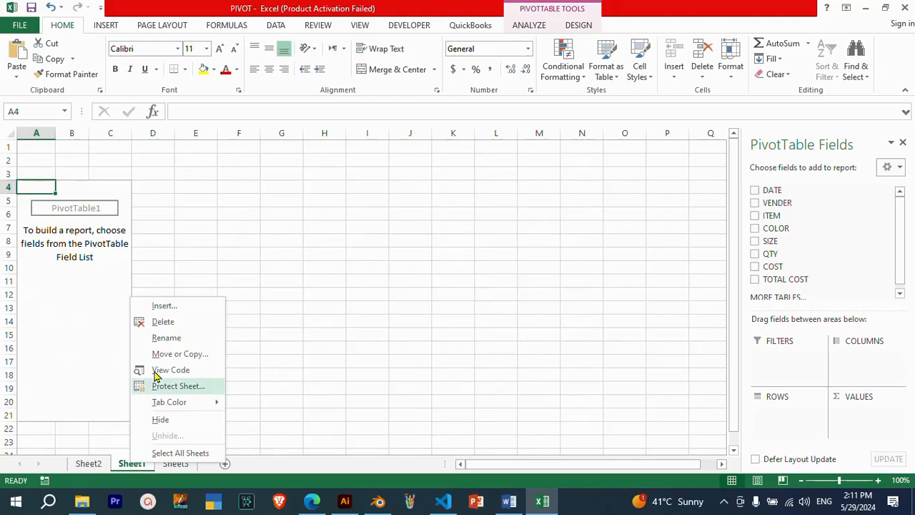
{"action": "left_click", "coordinate": [166, 323]}
{"action": "left_click", "coordinate": [432, 285]}
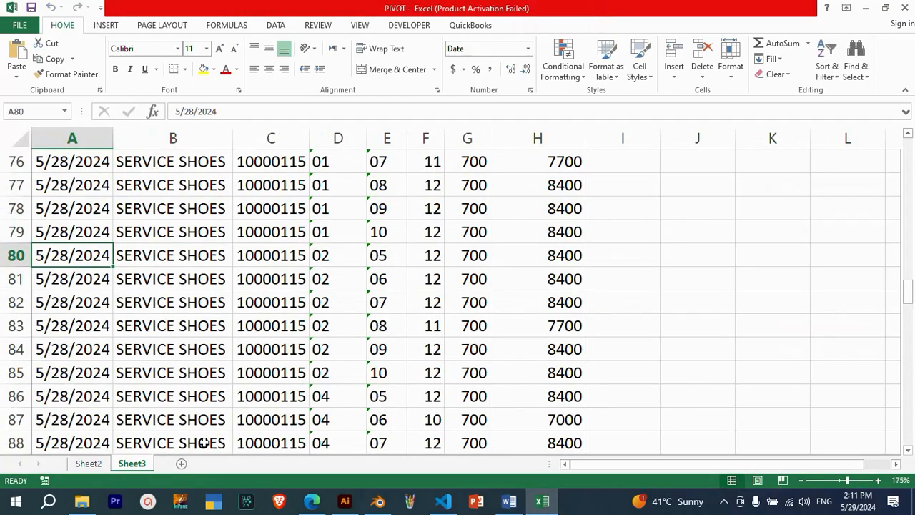
Create a PivotTable on a new worksheet from the full Sheet3 data range A1:H163
{"action": "scroll", "coordinate": [72, 161], "scroll_direction": "up", "scroll_amount": 19}
{"action": "left_click", "coordinate": [74, 163]}
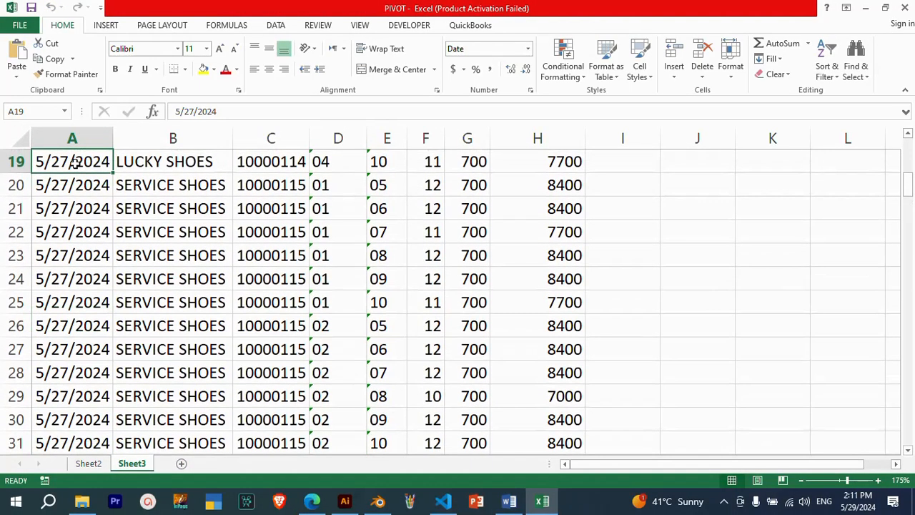
{"action": "key", "text": "ctrl+Home"}
{"action": "key", "text": "ctrl+shift+Right"}
{"action": "key", "text": "ctrl+shift+Down"}
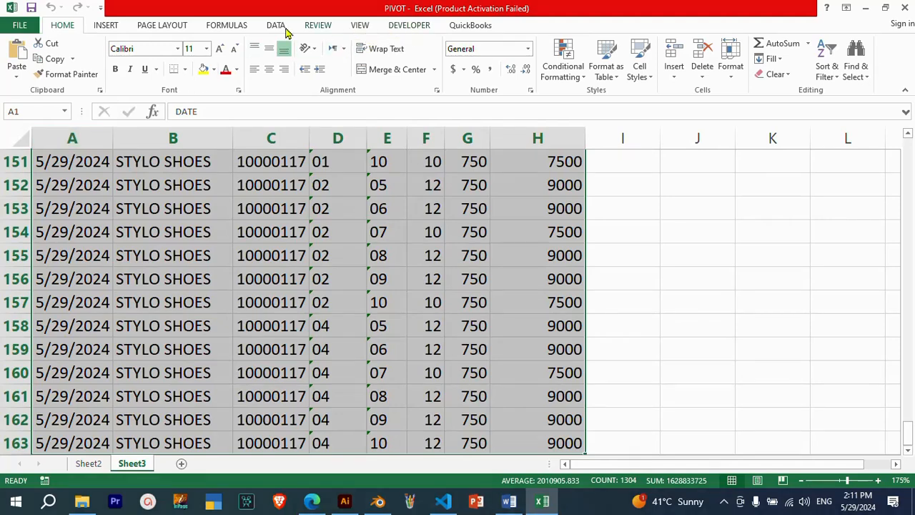
{"action": "left_click", "coordinate": [102, 26]}
{"action": "left_click", "coordinate": [22, 58]}
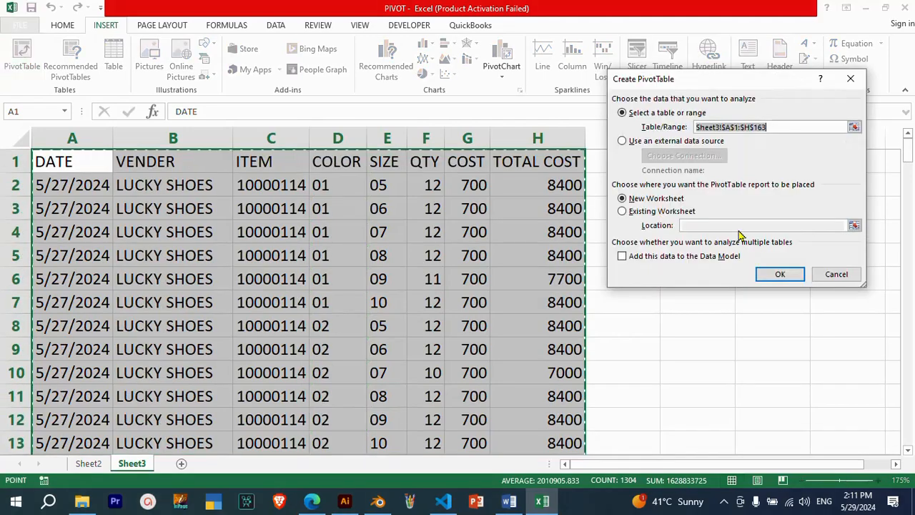
{"action": "left_click", "coordinate": [778, 274]}
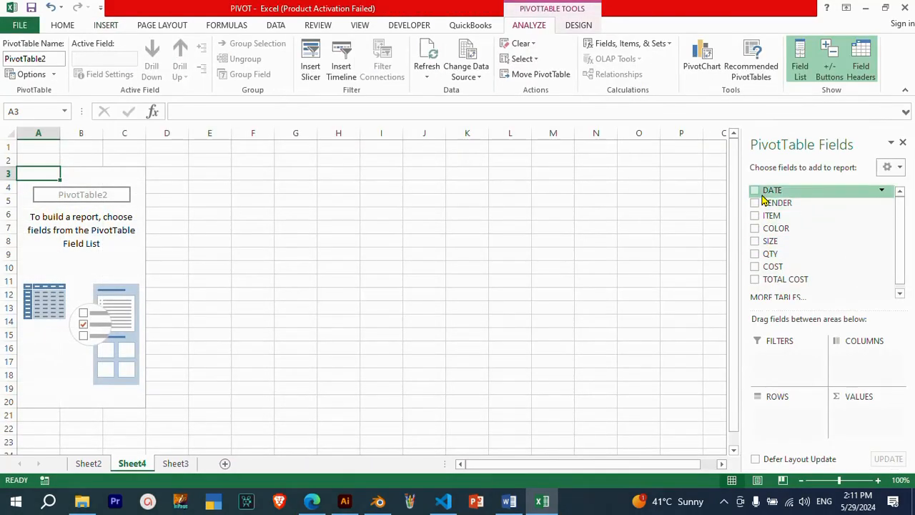
Lay out the PivotTable with DATE and VENDER as filters, ITEM and COLOR as rows, SIZE as columns and QTY as values
{"action": "left_click_drag", "start_coordinate": [764, 200], "coordinate": [778, 357]}
{"action": "left_click_drag", "start_coordinate": [772, 198], "coordinate": [779, 358]}
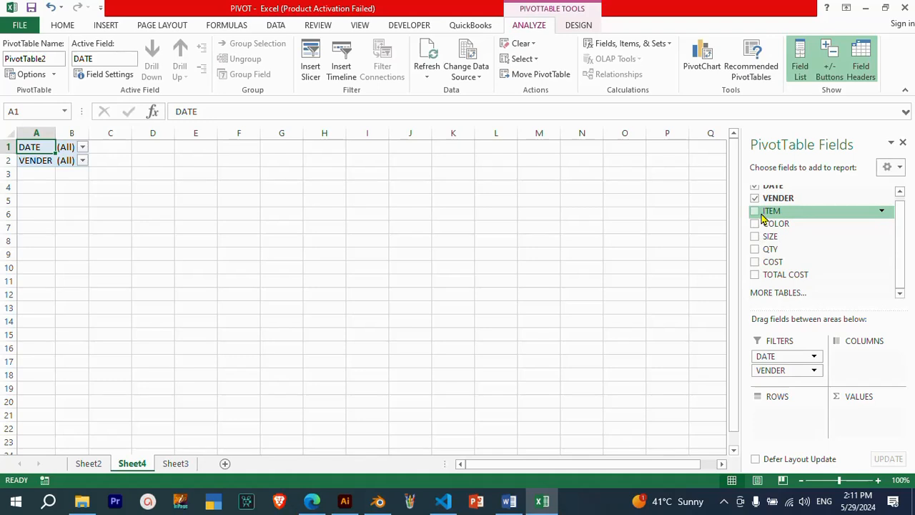
{"action": "left_click_drag", "start_coordinate": [765, 212], "coordinate": [778, 427]}
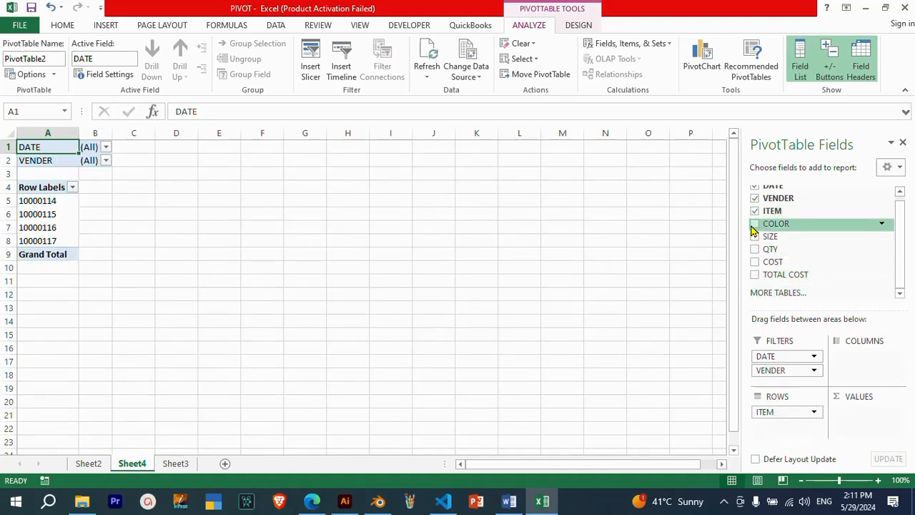
{"action": "left_click_drag", "start_coordinate": [756, 227], "coordinate": [789, 439]}
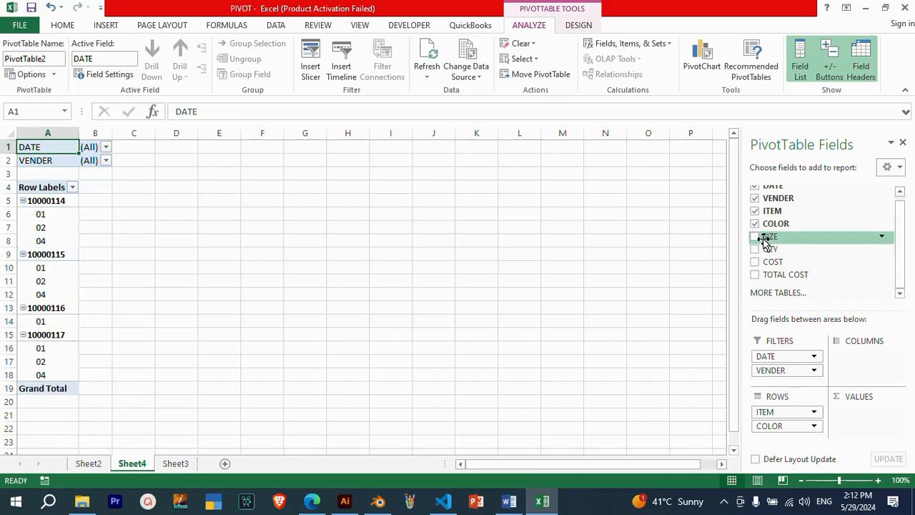
{"action": "left_click_drag", "start_coordinate": [765, 242], "coordinate": [867, 373]}
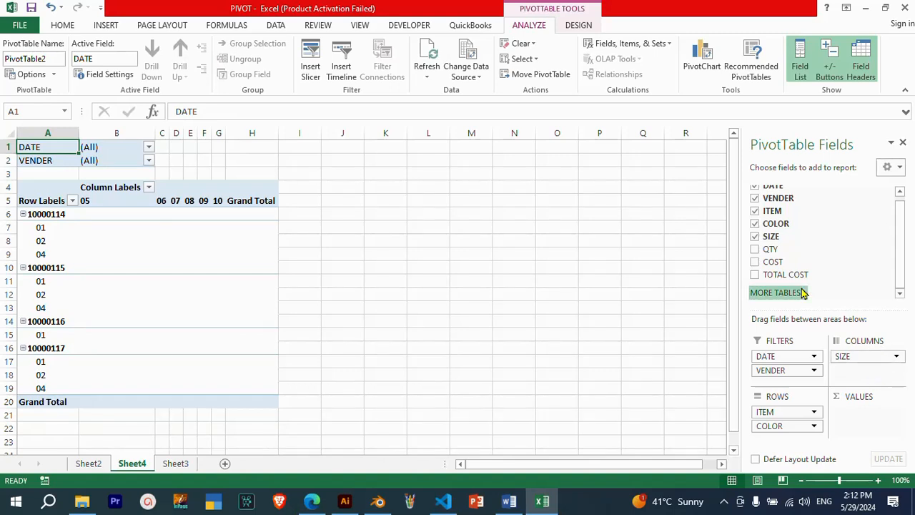
{"action": "left_click_drag", "start_coordinate": [768, 249], "coordinate": [867, 422]}
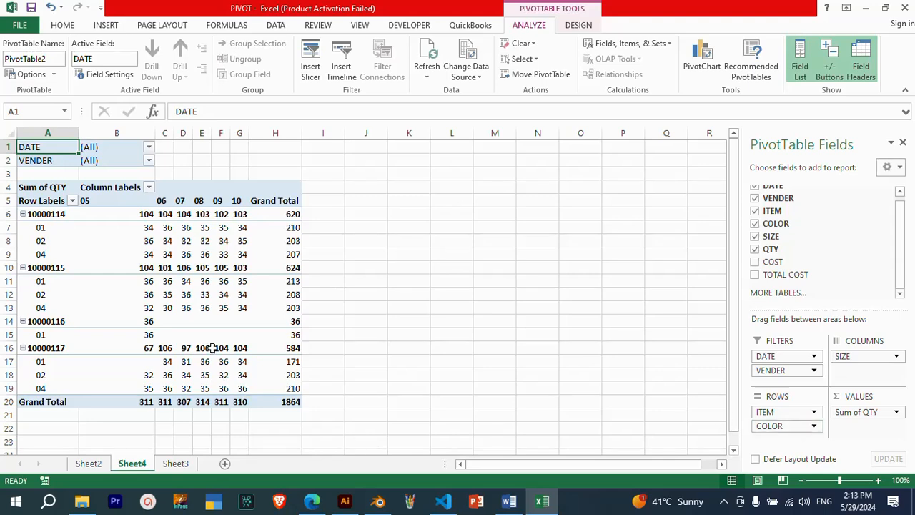
Examine the PivotTable up close, including item 10000114 and its color rows
{"action": "scroll", "coordinate": [171, 269], "scroll_direction": "up", "scroll_amount": 3, "text": "ctrl"}
{"action": "scroll", "coordinate": [171, 271], "scroll_direction": "down", "scroll_amount": 3}
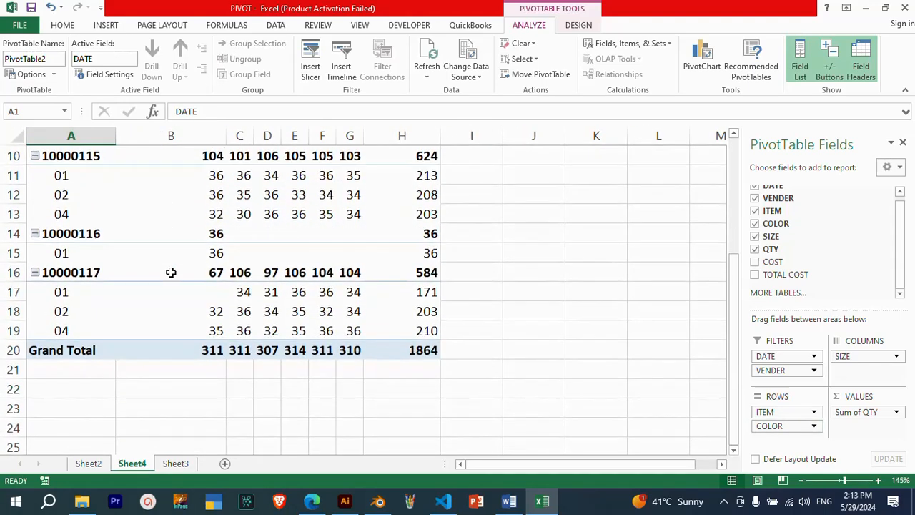
{"action": "scroll", "coordinate": [171, 283], "scroll_direction": "down", "scroll_amount": 2, "text": "ctrl"}
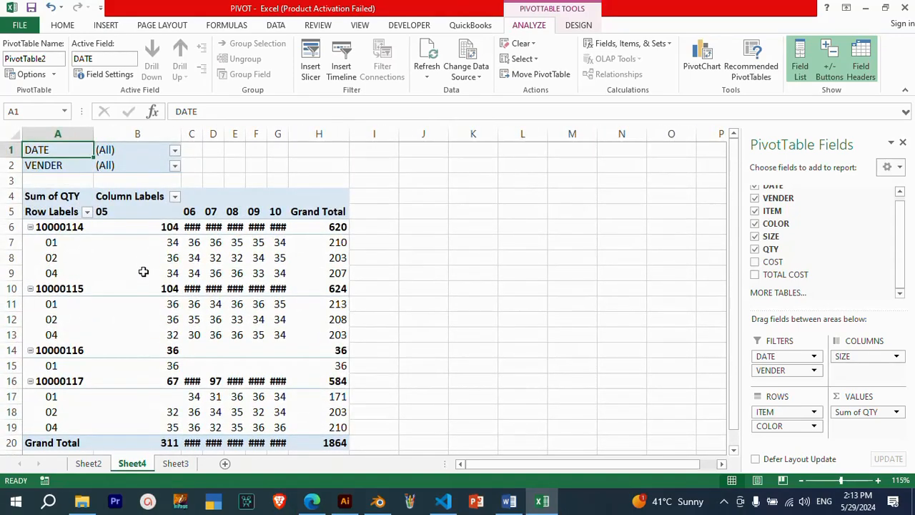
{"action": "scroll", "coordinate": [147, 269], "scroll_direction": "down", "scroll_amount": 2, "text": "ctrl"}
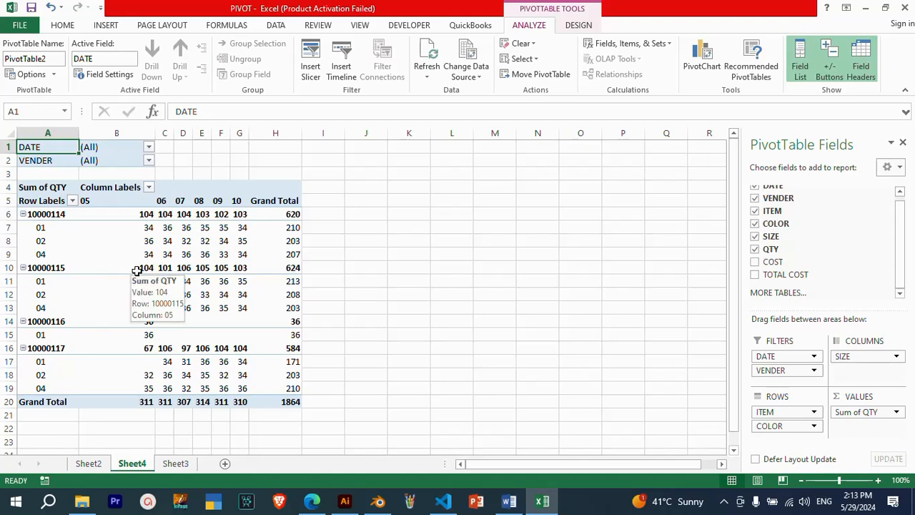
{"action": "left_click", "coordinate": [50, 212]}
{"action": "left_click_drag", "start_coordinate": [50, 224], "coordinate": [48, 257]}
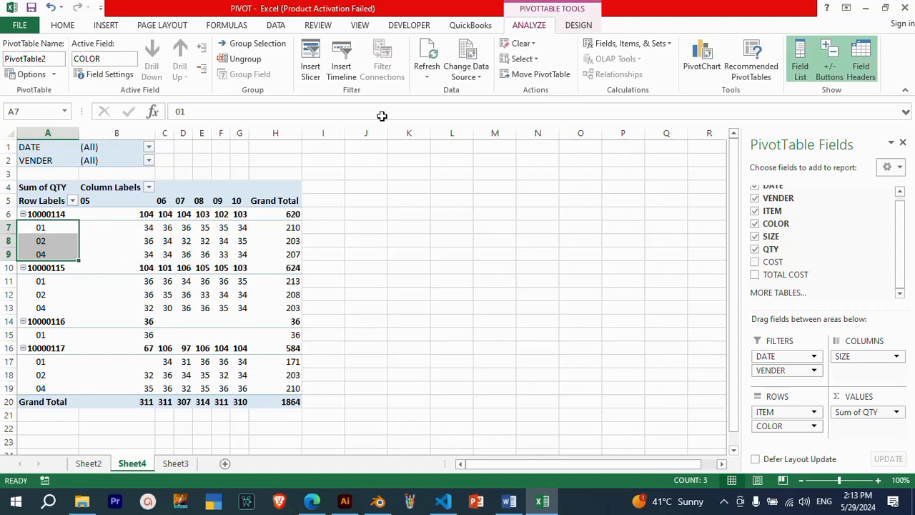
Review the PivotTable's subtotal options and compare item 10000114's subtotals with its color quantities for each size
{"action": "left_click", "coordinate": [578, 26]}
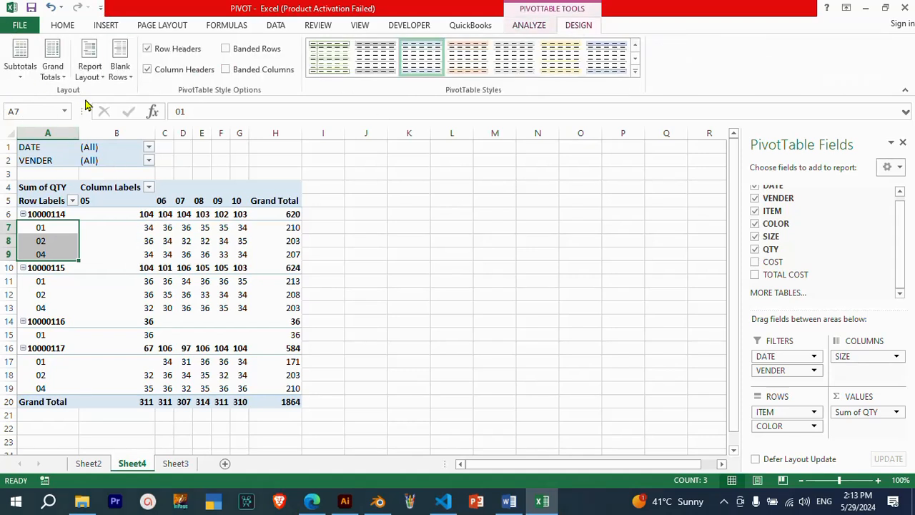
{"action": "left_click", "coordinate": [22, 77]}
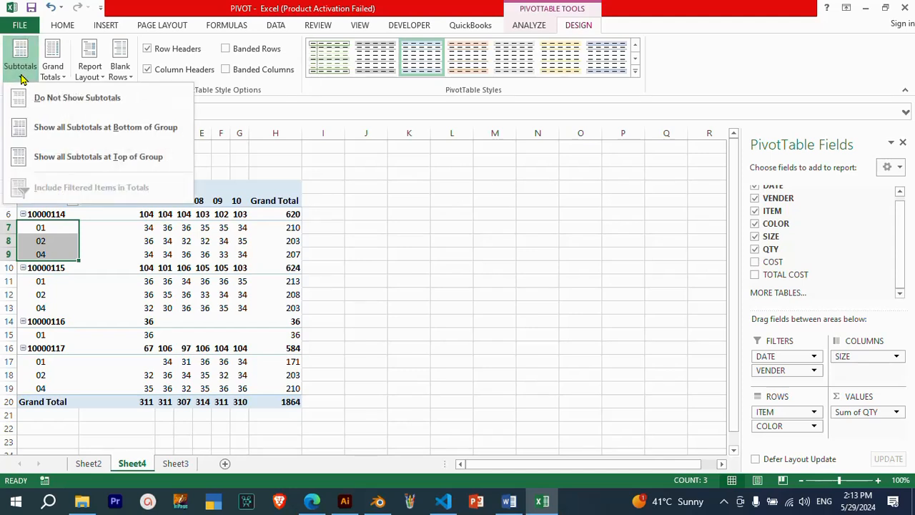
{"action": "left_click", "coordinate": [226, 220]}
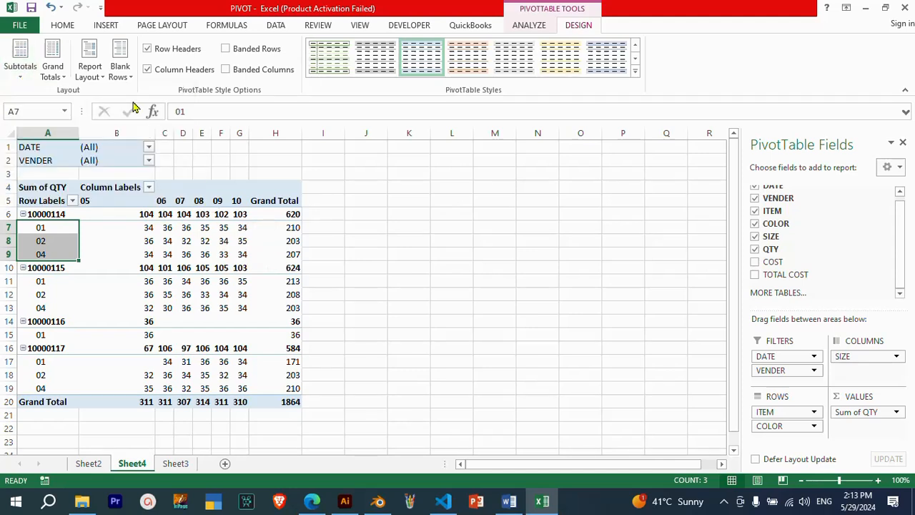
{"action": "left_click", "coordinate": [21, 71]}
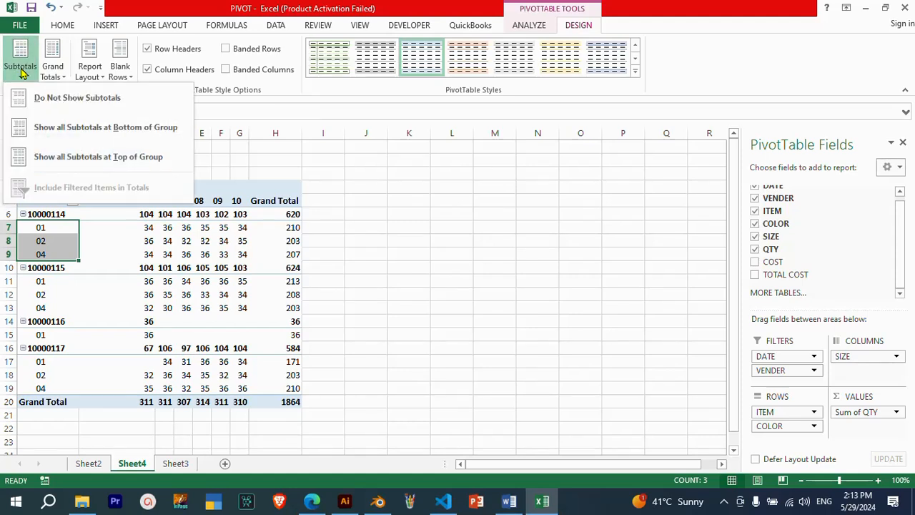
{"action": "left_click", "coordinate": [130, 236]}
{"action": "left_click_drag", "start_coordinate": [143, 227], "coordinate": [140, 256]}
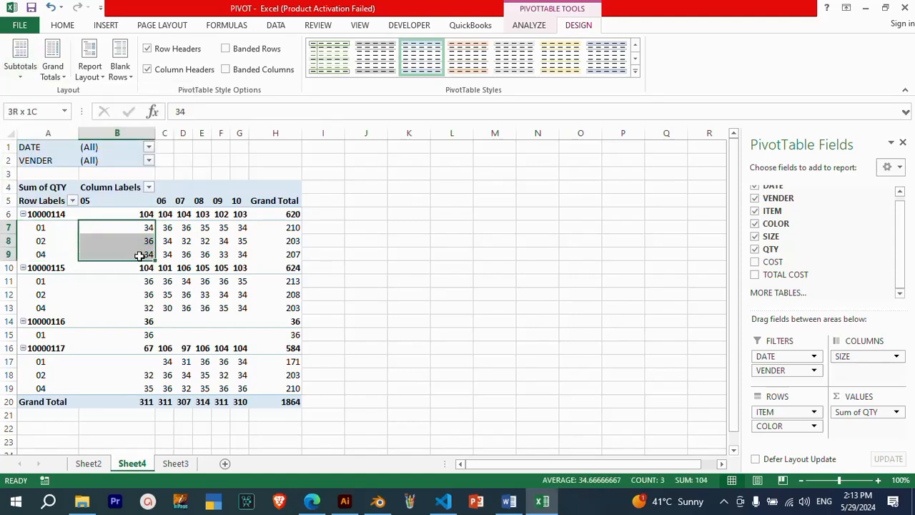
{"action": "left_click", "coordinate": [144, 213]}
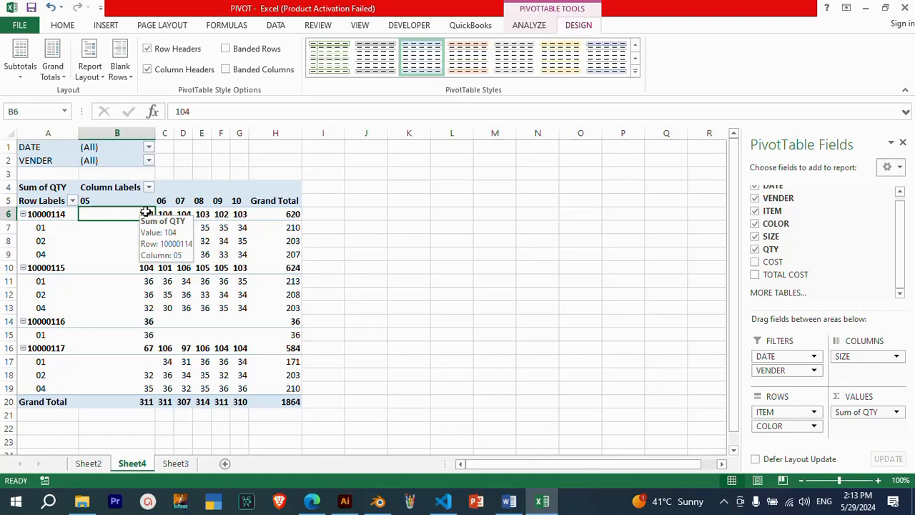
{"action": "left_click_drag", "start_coordinate": [166, 228], "coordinate": [168, 252]}
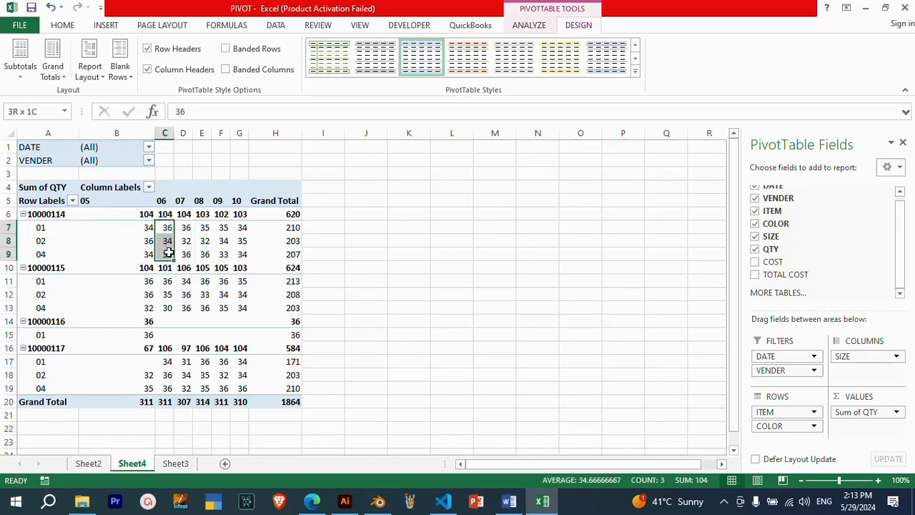
{"action": "left_click", "coordinate": [165, 214]}
{"action": "left_click_drag", "start_coordinate": [140, 214], "coordinate": [254, 213]}
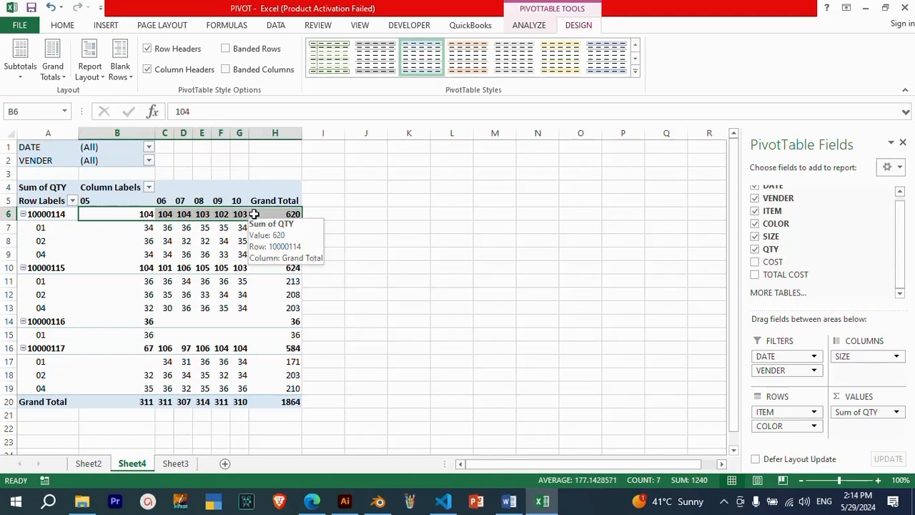
Turn off subtotals in the PivotTable and check the item 10000114 row
{"action": "left_click", "coordinate": [14, 71]}
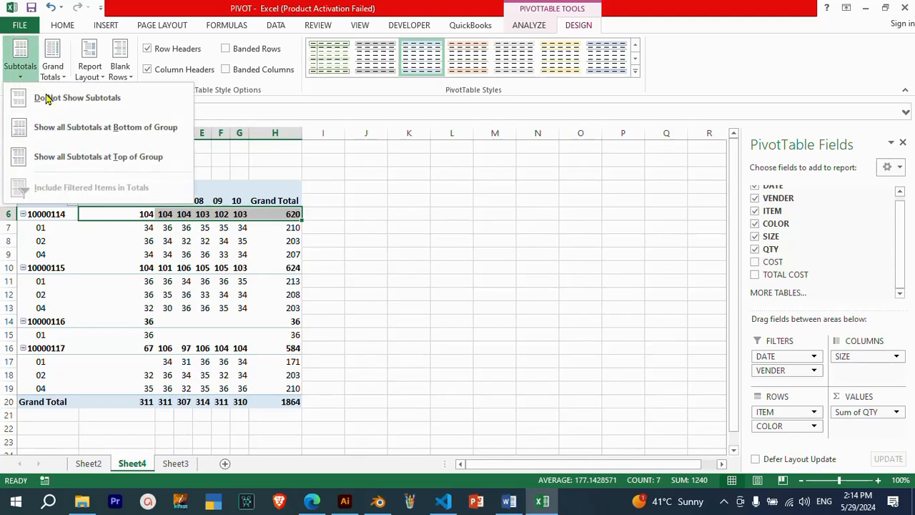
{"action": "left_click", "coordinate": [122, 105]}
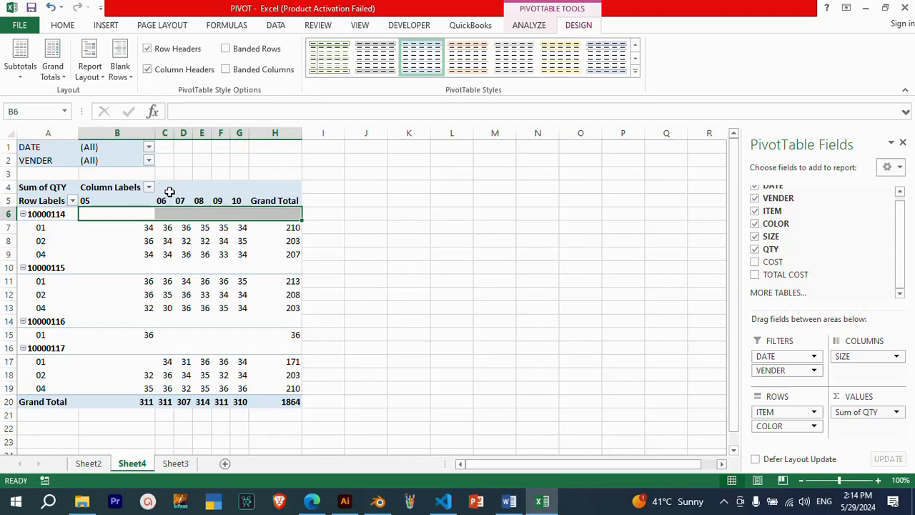
{"action": "left_click", "coordinate": [166, 213]}
{"action": "left_click_drag", "start_coordinate": [143, 211], "coordinate": [262, 210]}
Show the PivotTable in tabular form and check the first item and color cells
{"action": "left_click", "coordinate": [98, 80]}
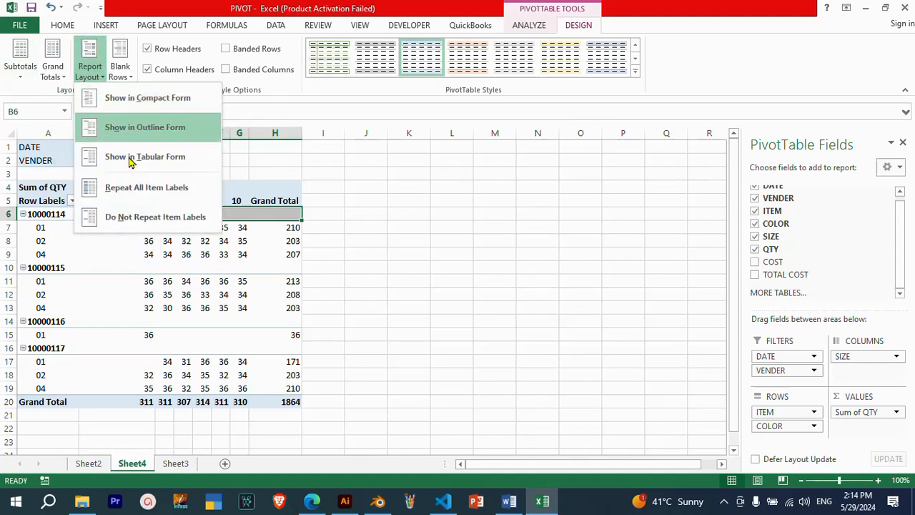
{"action": "left_click", "coordinate": [179, 160]}
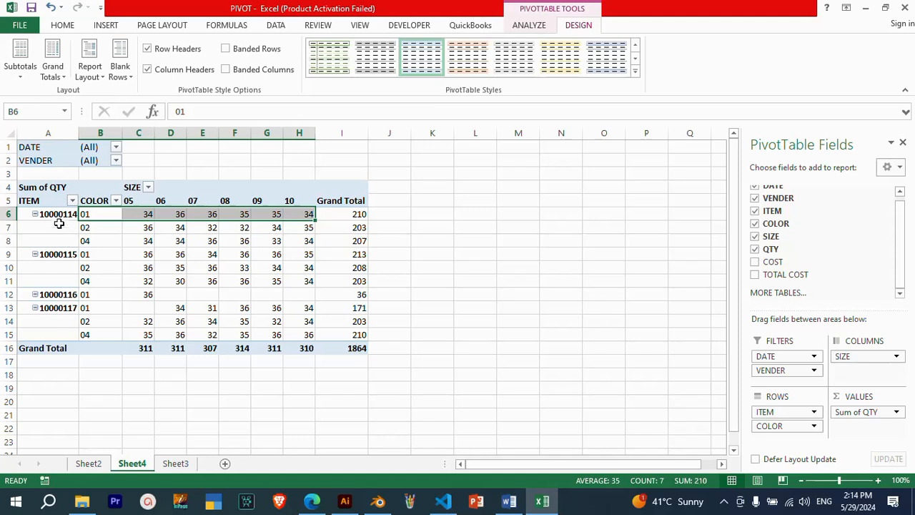
{"action": "left_click", "coordinate": [60, 215]}
{"action": "left_click", "coordinate": [83, 215]}
{"action": "left_click", "coordinate": [63, 214]}
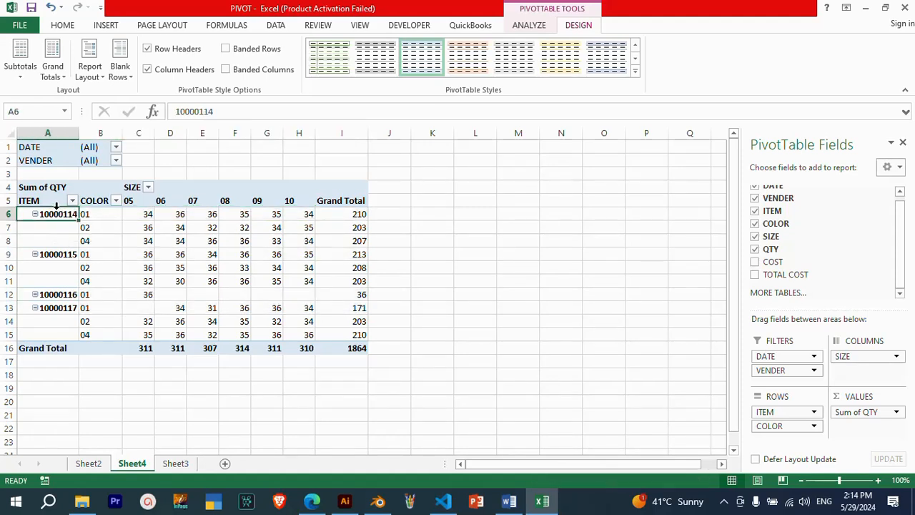
{"action": "left_click", "coordinate": [100, 214]}
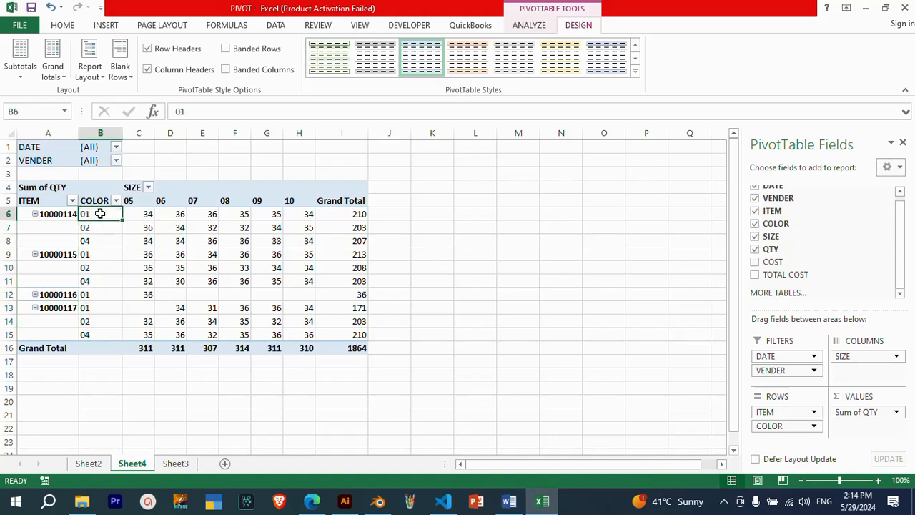
Examine item 10000114's color rows, their quantities by size and the blank item cells beneath its label
{"action": "left_click_drag", "start_coordinate": [100, 214], "coordinate": [96, 241]}
{"action": "left_click_drag", "start_coordinate": [142, 216], "coordinate": [179, 228]}
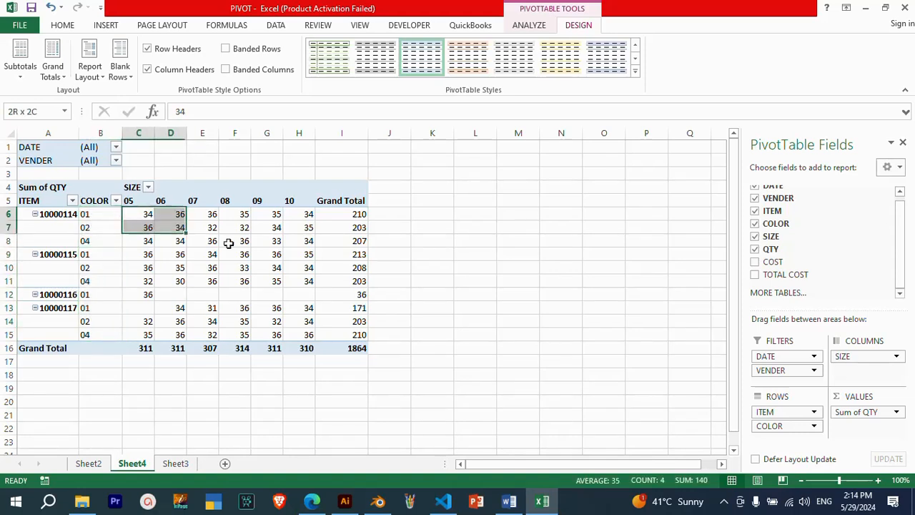
{"action": "left_click_drag", "start_coordinate": [228, 243], "coordinate": [328, 242]}
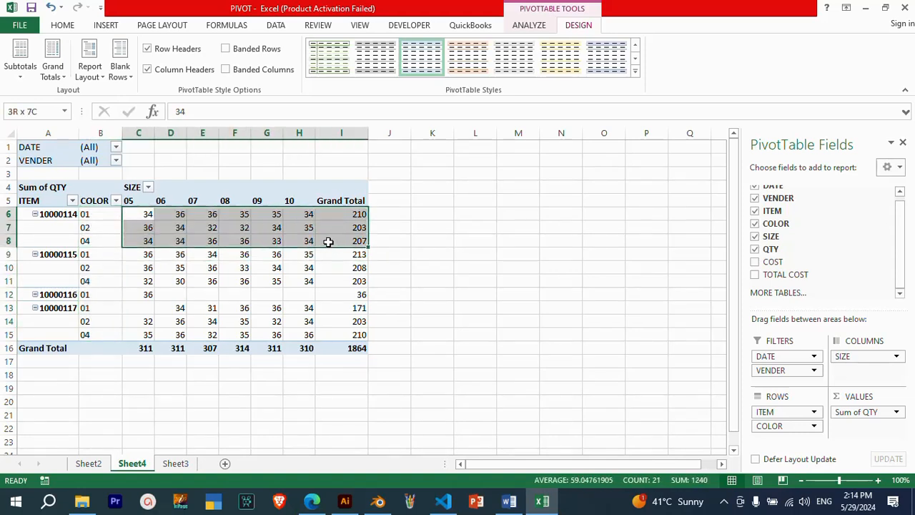
{"action": "left_click", "coordinate": [59, 214]}
{"action": "left_click", "coordinate": [54, 226]}
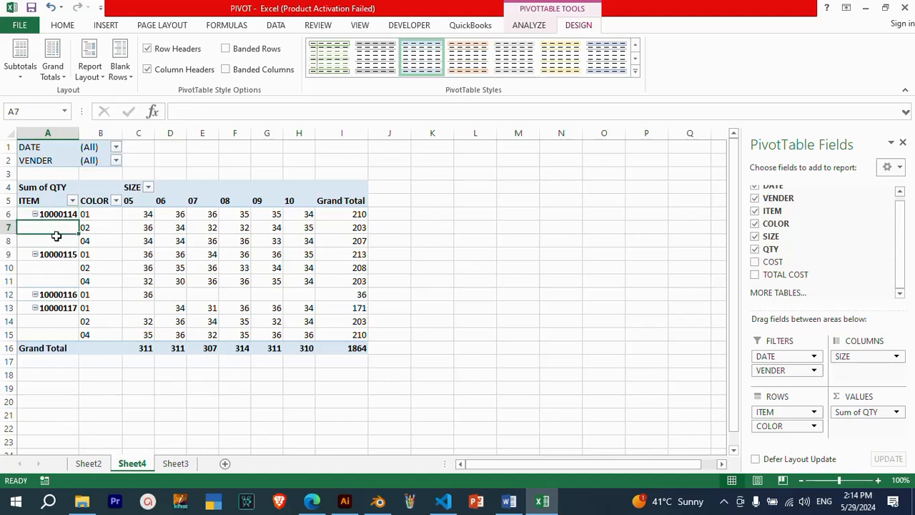
{"action": "left_click", "coordinate": [60, 237]}
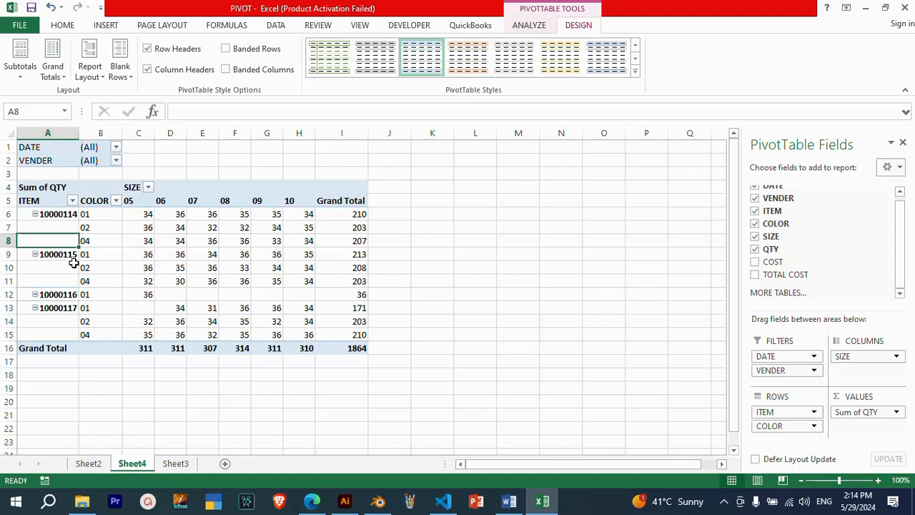
Repeat all item labels in the PivotTable and check the item column up close
{"action": "left_click", "coordinate": [89, 68]}
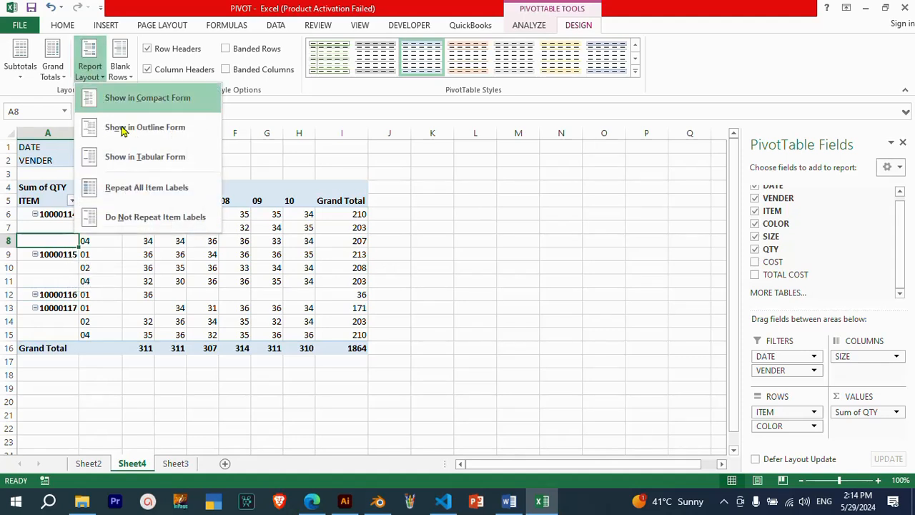
{"action": "left_click", "coordinate": [193, 196]}
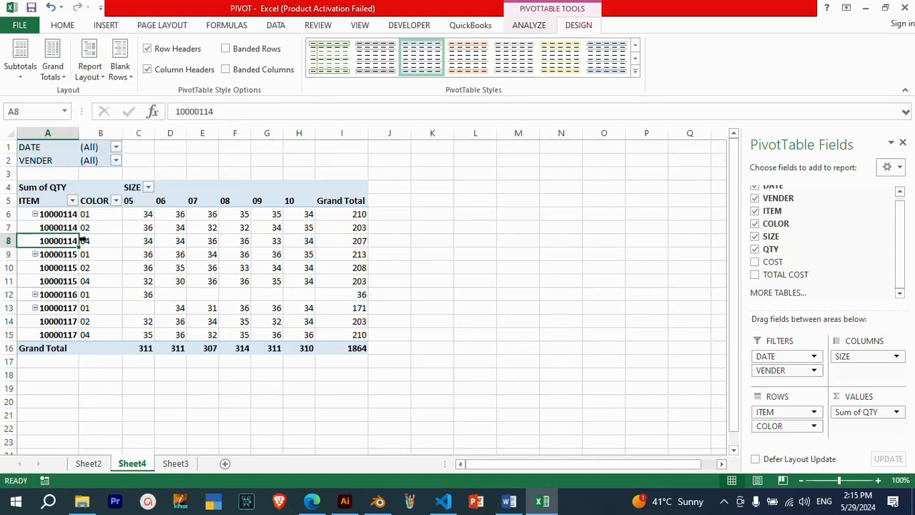
{"action": "left_click", "coordinate": [418, 294]}
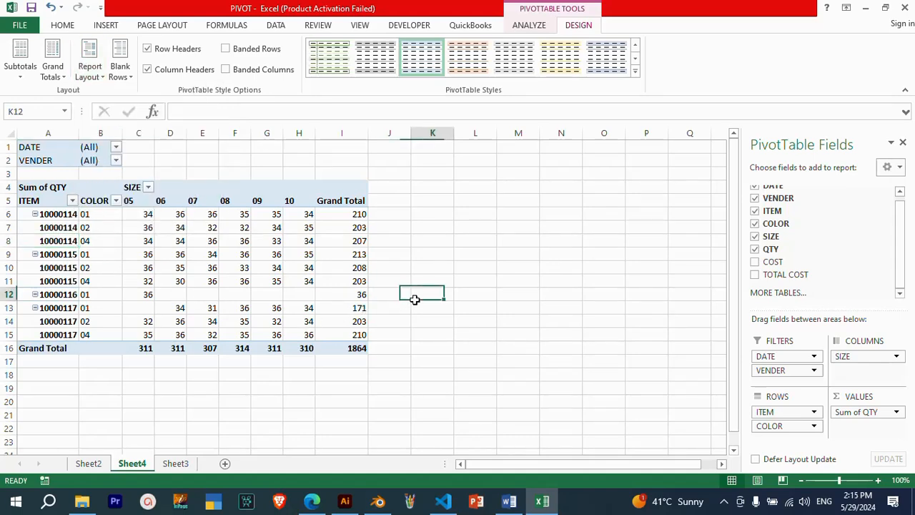
{"action": "scroll", "coordinate": [133, 307], "scroll_direction": "up", "scroll_amount": 3}
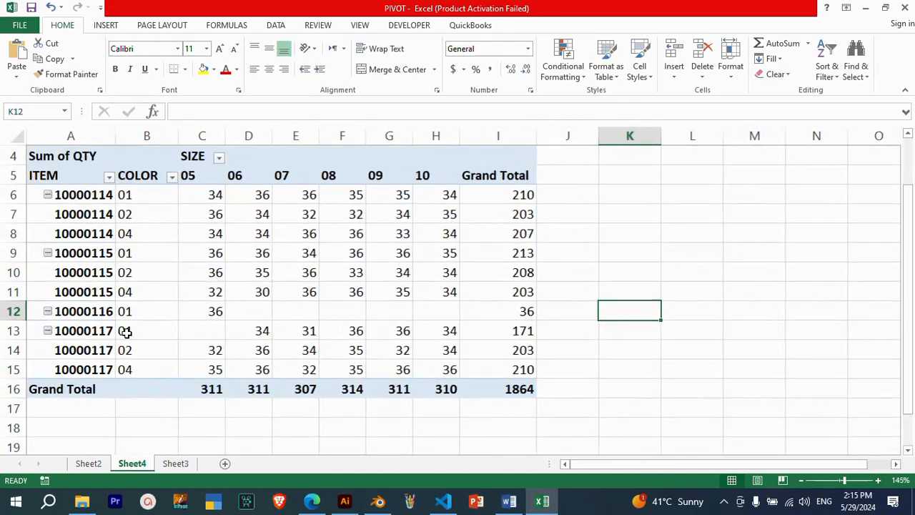
{"action": "scroll", "coordinate": [189, 349], "scroll_direction": "down", "scroll_amount": 4}
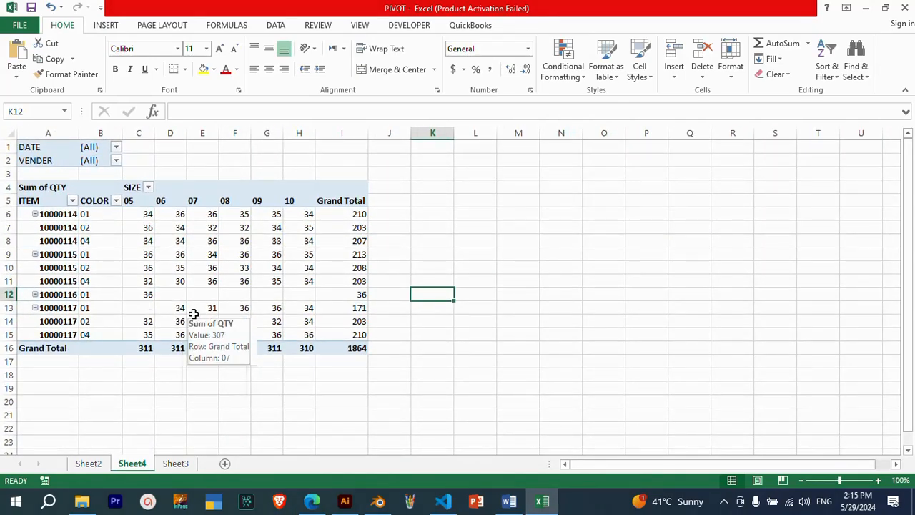
Filter the PivotTable's DATE field to only 5/27/2024, with multiple item selection enabled
{"action": "left_click", "coordinate": [115, 147]}
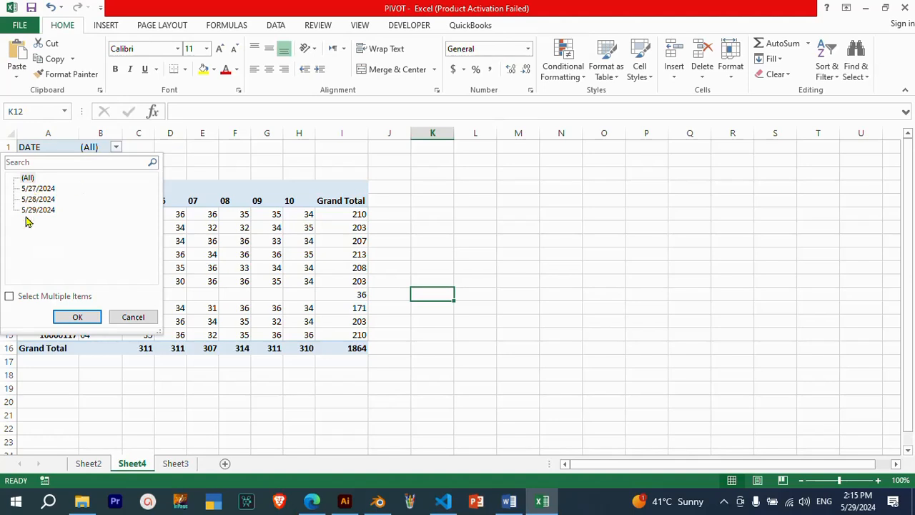
{"action": "left_click", "coordinate": [10, 297]}
{"action": "left_click", "coordinate": [24, 178]}
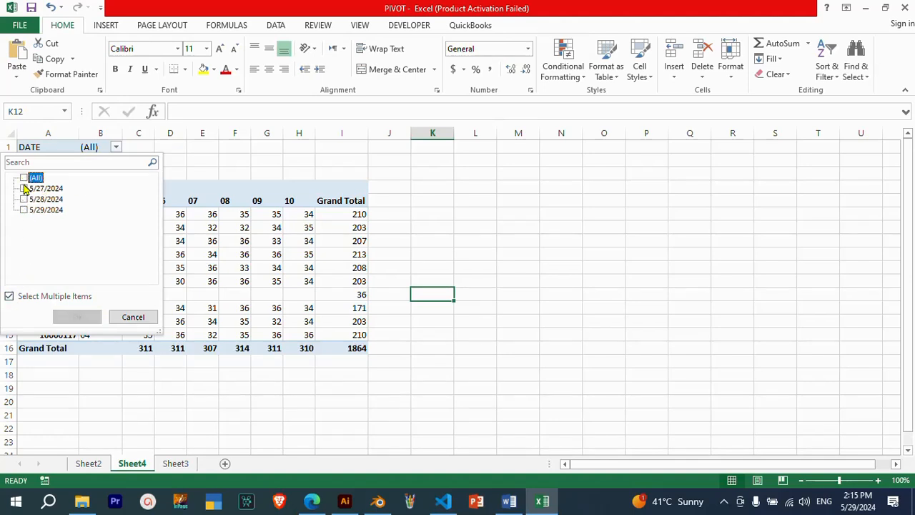
{"action": "left_click", "coordinate": [23, 189]}
{"action": "left_click", "coordinate": [79, 316]}
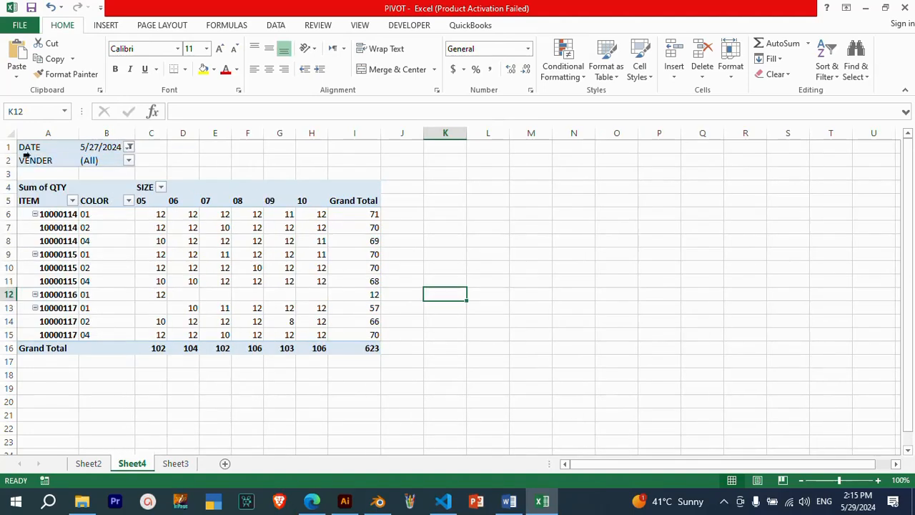
Filter the PivotTable's VENDER field to only LUCKY SHOES, with multiple item selection enabled
{"action": "left_click", "coordinate": [129, 160]}
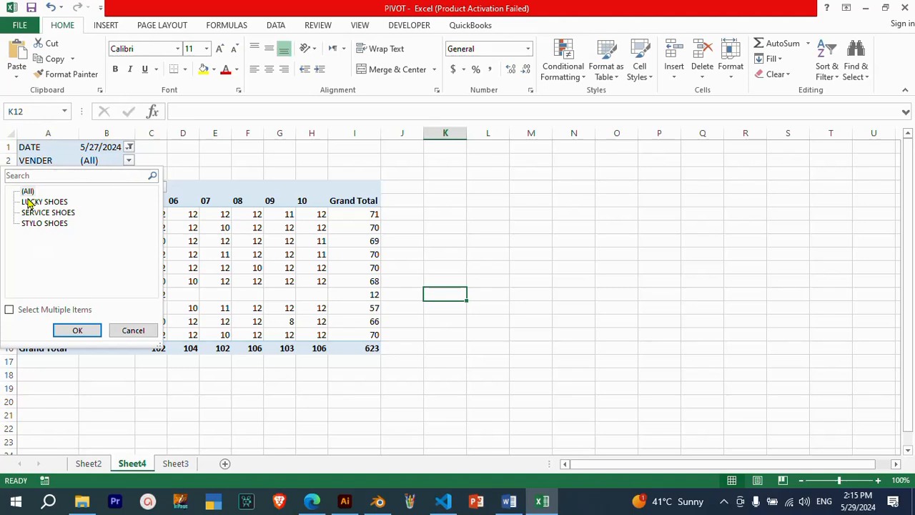
{"action": "left_click", "coordinate": [9, 309]}
{"action": "left_click", "coordinate": [24, 191]}
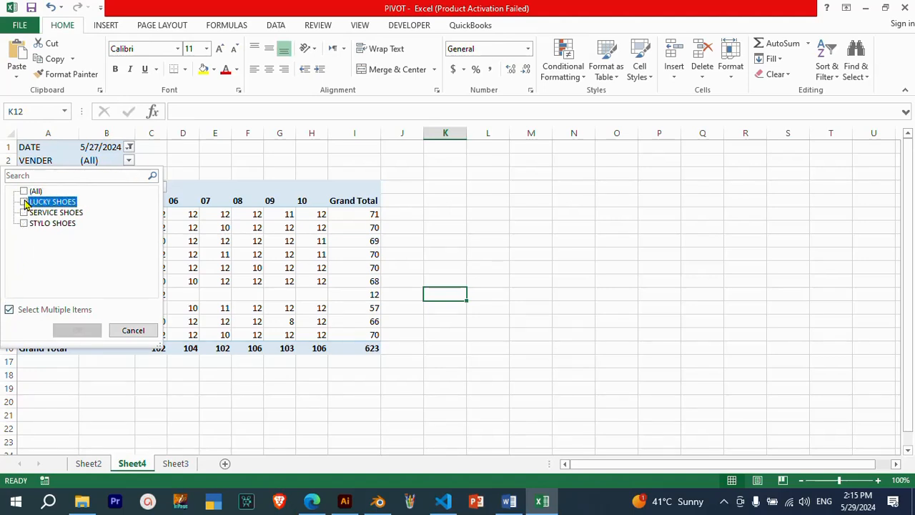
{"action": "left_click", "coordinate": [23, 202]}
{"action": "left_click", "coordinate": [75, 328]}
{"action": "left_click", "coordinate": [290, 321]}
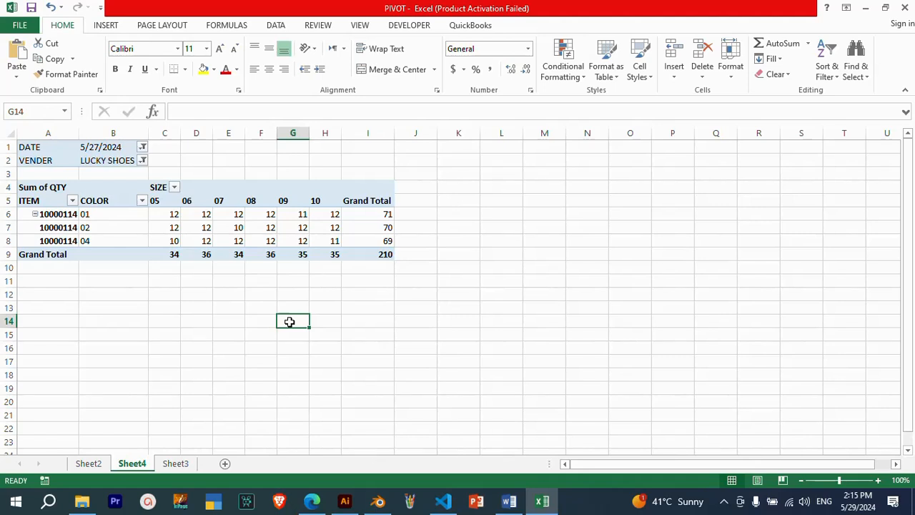
Reset the DATE and VENDER filters to show all items
{"action": "left_click", "coordinate": [143, 148]}
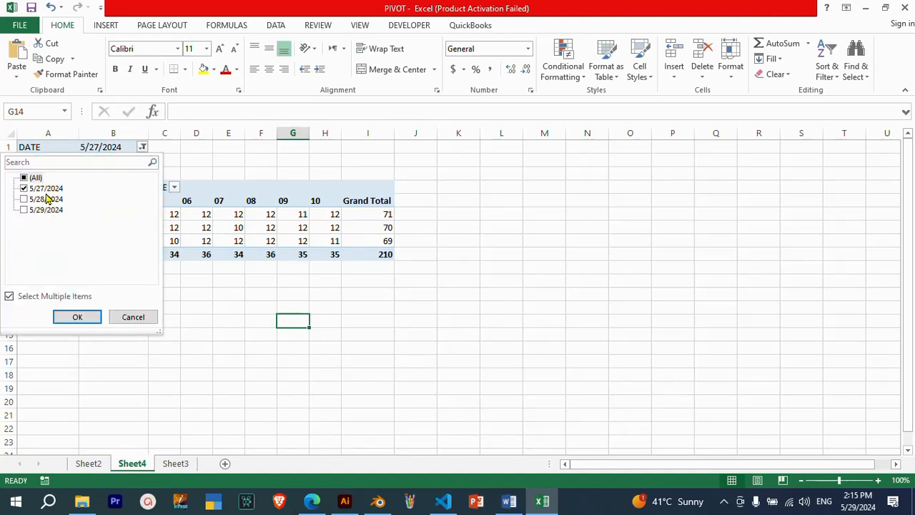
{"action": "left_click", "coordinate": [26, 179]}
{"action": "left_click", "coordinate": [72, 317]}
{"action": "left_click", "coordinate": [143, 161]}
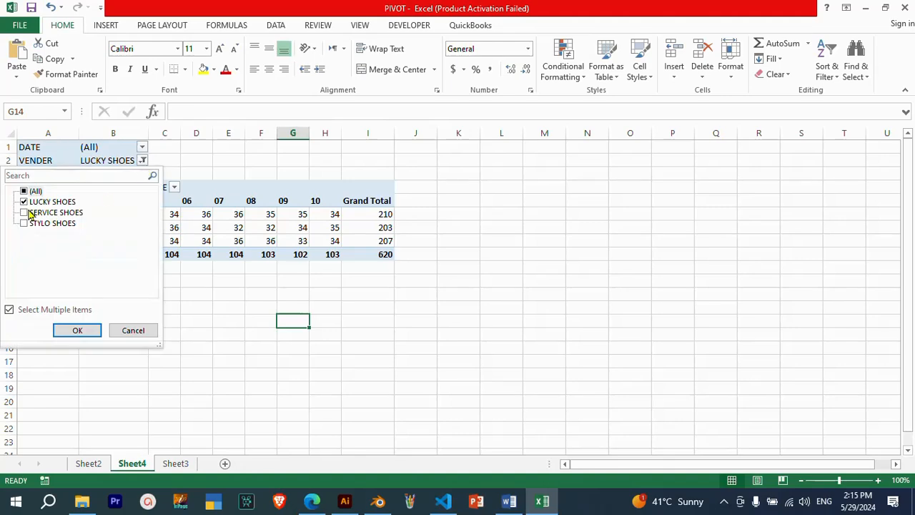
{"action": "left_click", "coordinate": [24, 191]}
{"action": "left_click", "coordinate": [75, 331]}
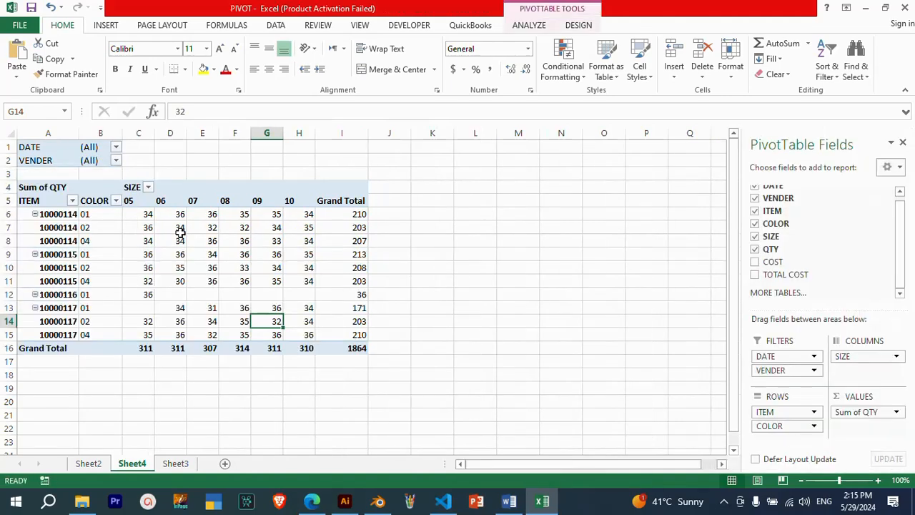
{"action": "left_click", "coordinate": [578, 27]}
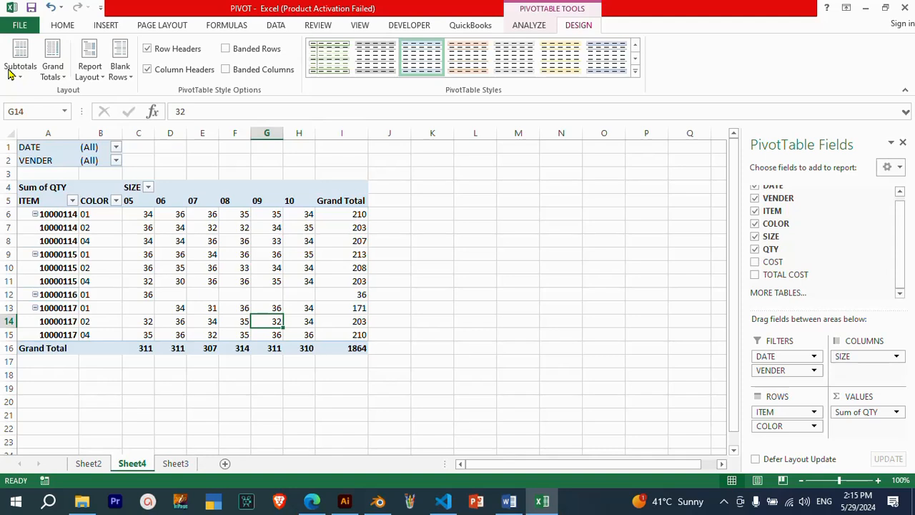
{"action": "left_click", "coordinate": [90, 76]}
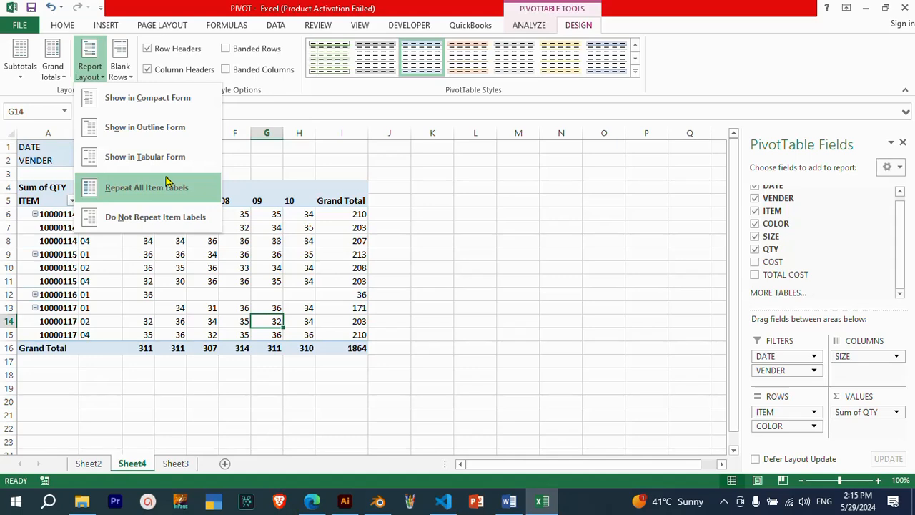
{"action": "left_click", "coordinate": [137, 282]}
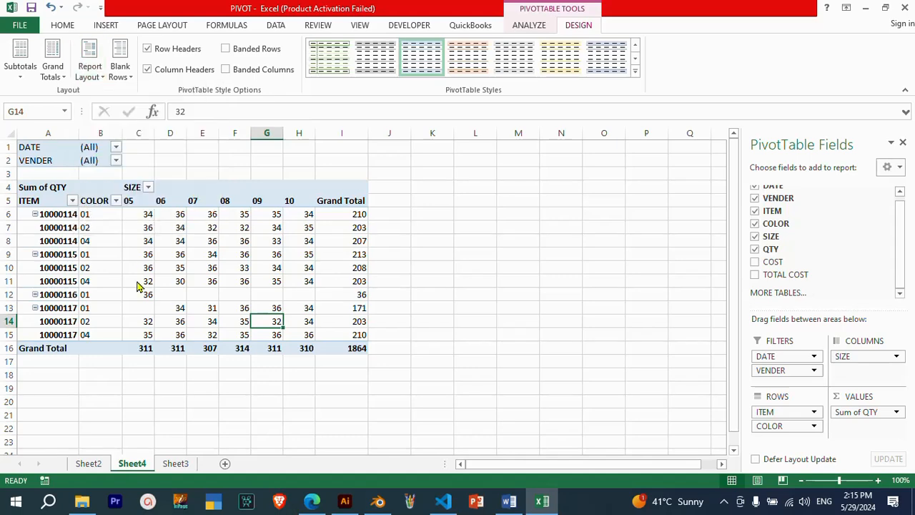
{"action": "left_click", "coordinate": [530, 26]}
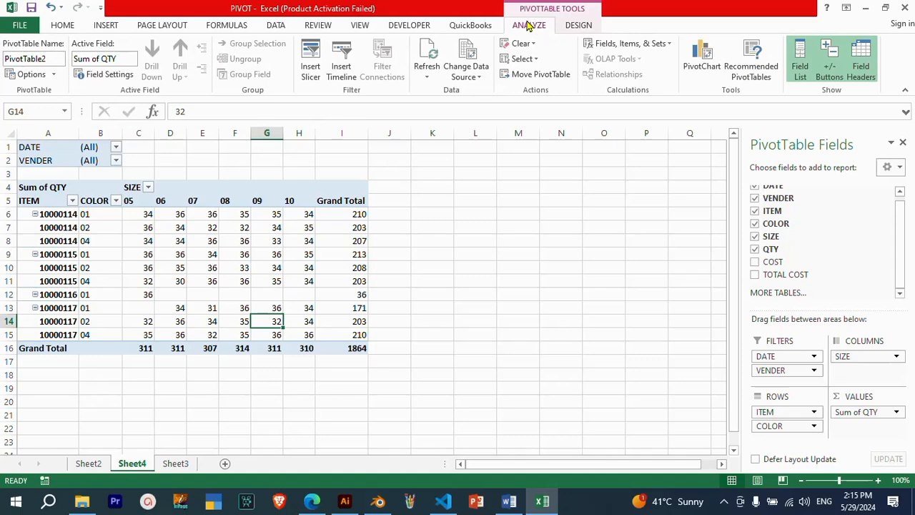
{"action": "left_click", "coordinate": [511, 250]}
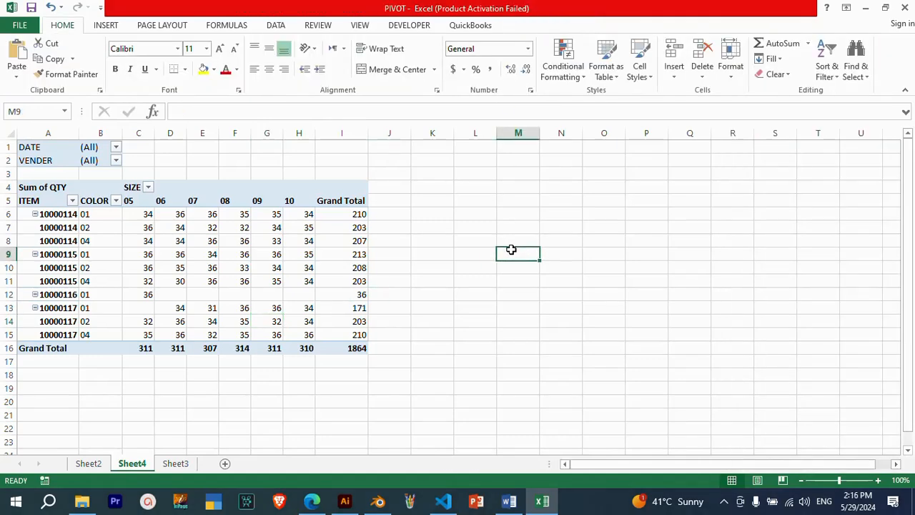
Generate separate report filter pages from the PivotTable for each item of the VENDER field
{"action": "left_click", "coordinate": [230, 250]}
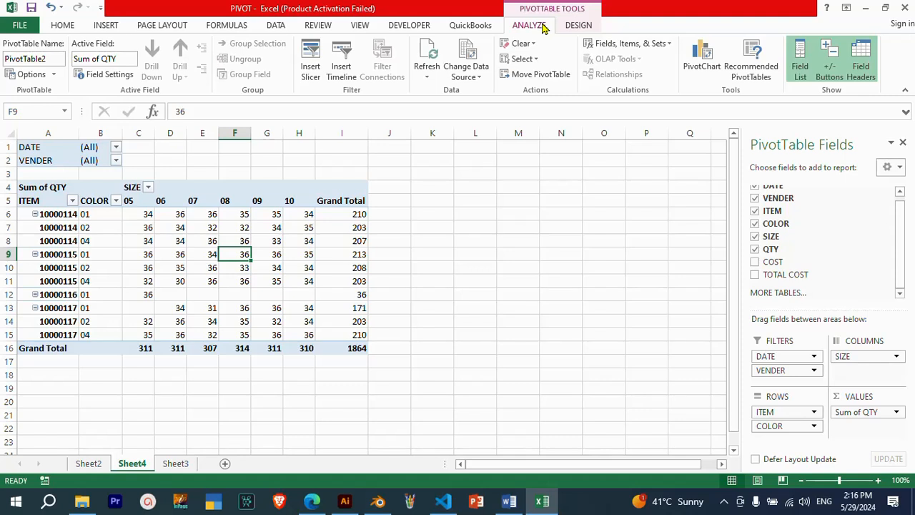
{"action": "left_click", "coordinate": [33, 74]}
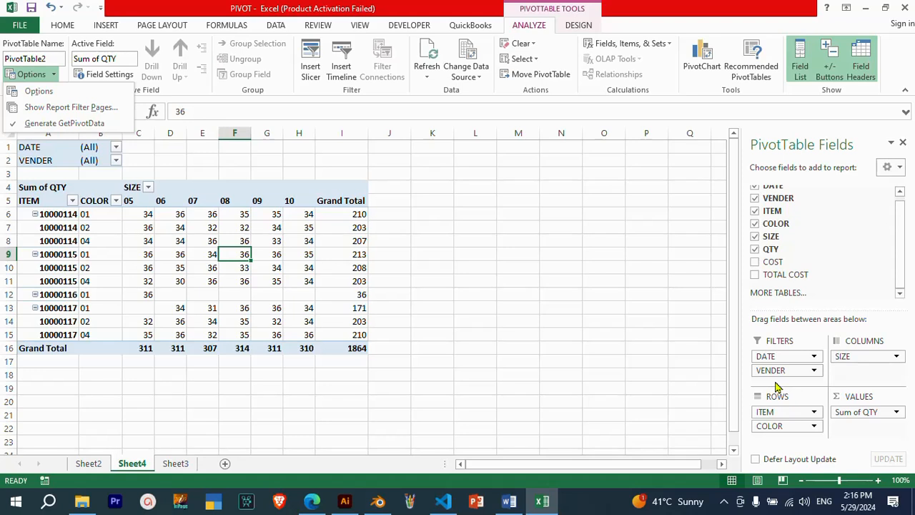
{"action": "left_click", "coordinate": [108, 109]}
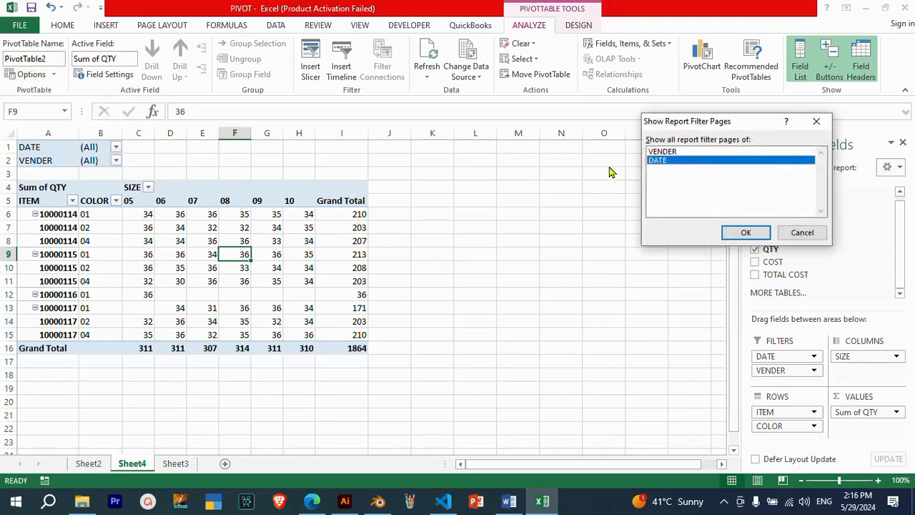
{"action": "left_click", "coordinate": [674, 152]}
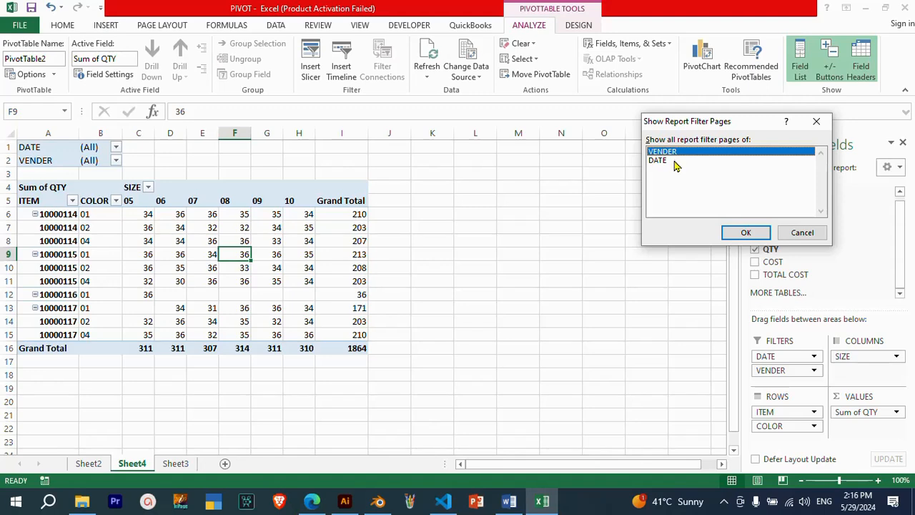
{"action": "left_click", "coordinate": [676, 162]}
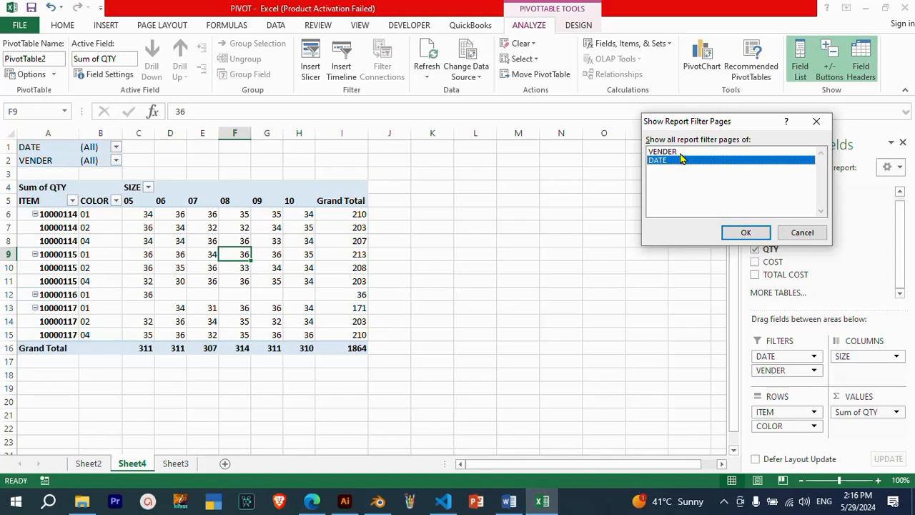
{"action": "left_click", "coordinate": [683, 153]}
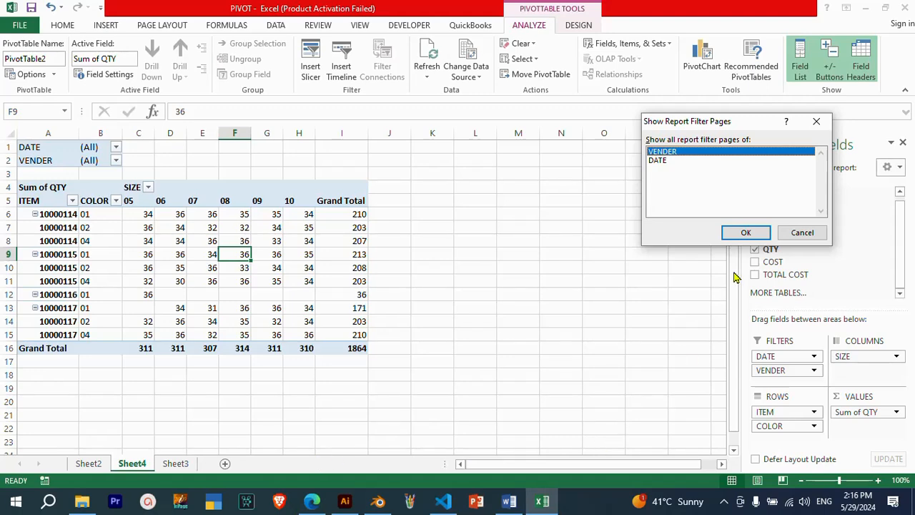
{"action": "left_click", "coordinate": [746, 233]}
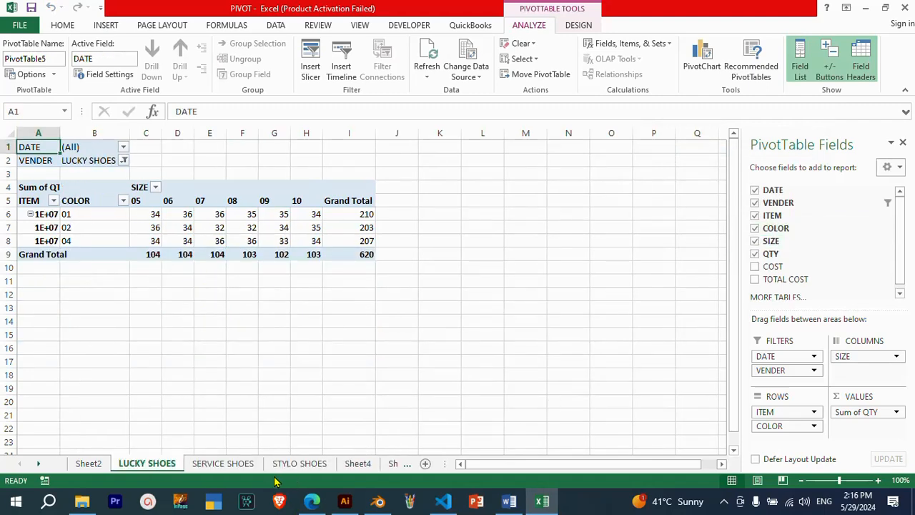
Look through the SERVICE SHOES, STYLO SHOES and LUCKY SHOES vendor sheets
{"action": "left_click", "coordinate": [240, 468]}
{"action": "left_click", "coordinate": [297, 465]}
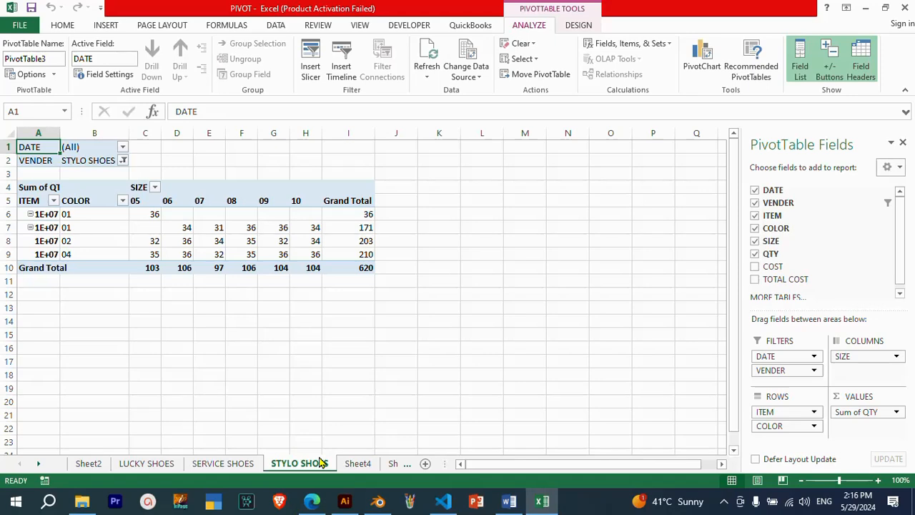
{"action": "left_click", "coordinate": [147, 463]}
{"action": "left_click", "coordinate": [224, 464]}
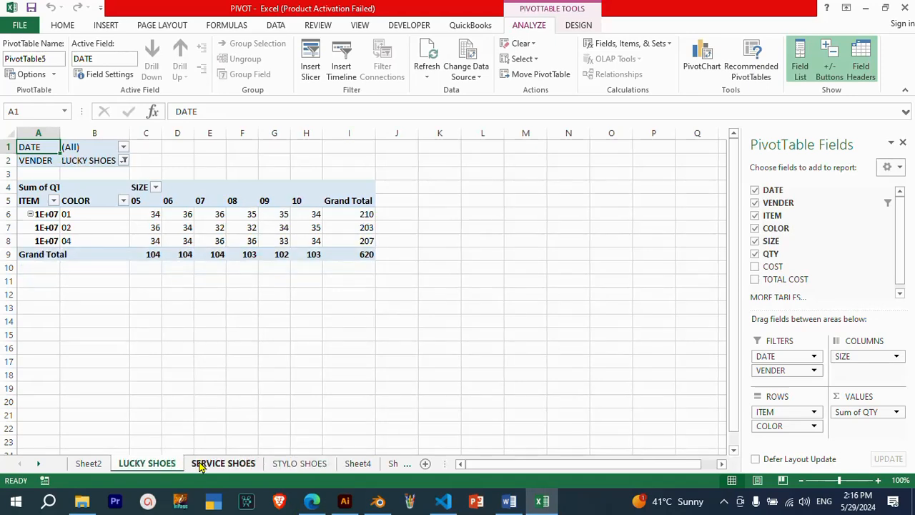
{"action": "left_click", "coordinate": [286, 466]}
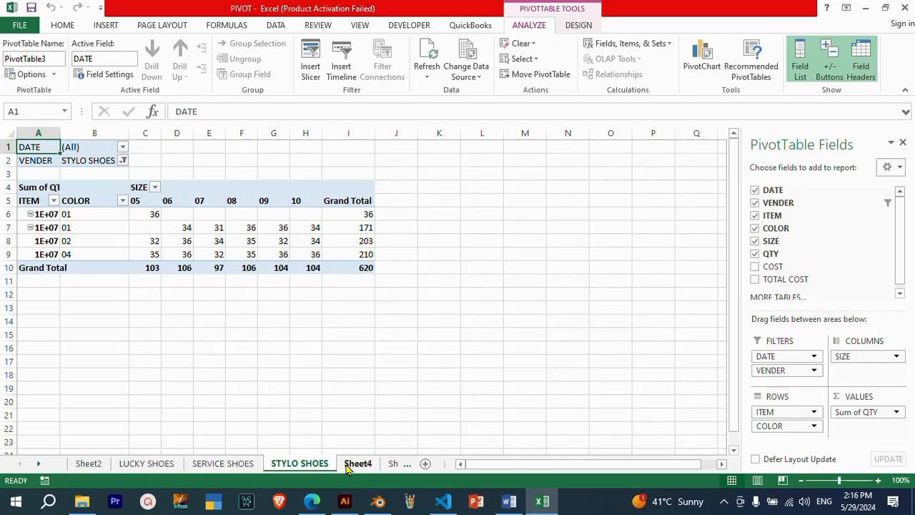
AutoFit column A on the STYLO SHOES, SERVICE SHOES and LUCKY SHOES sheets so the item numbers show in full
{"action": "double_click", "coordinate": [60, 133]}
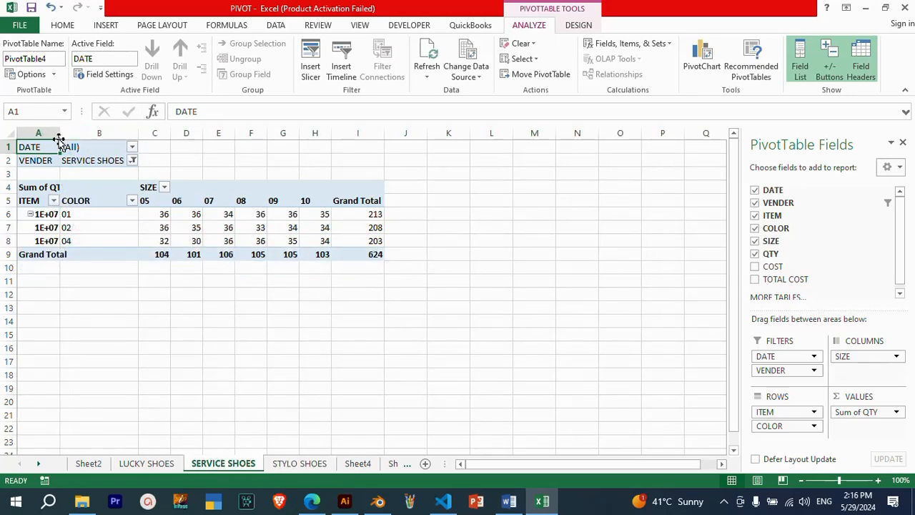
{"action": "double_click", "coordinate": [60, 133]}
{"action": "left_click", "coordinate": [147, 464]}
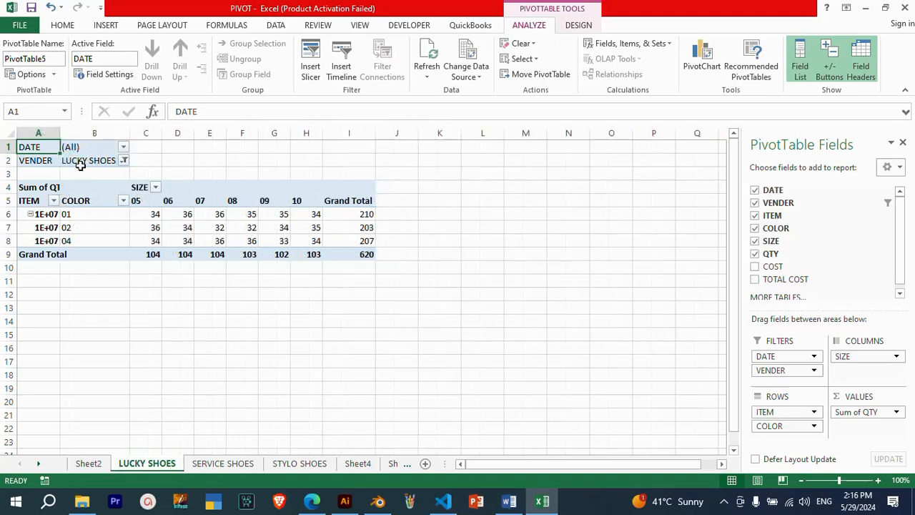
{"action": "double_click", "coordinate": [60, 133]}
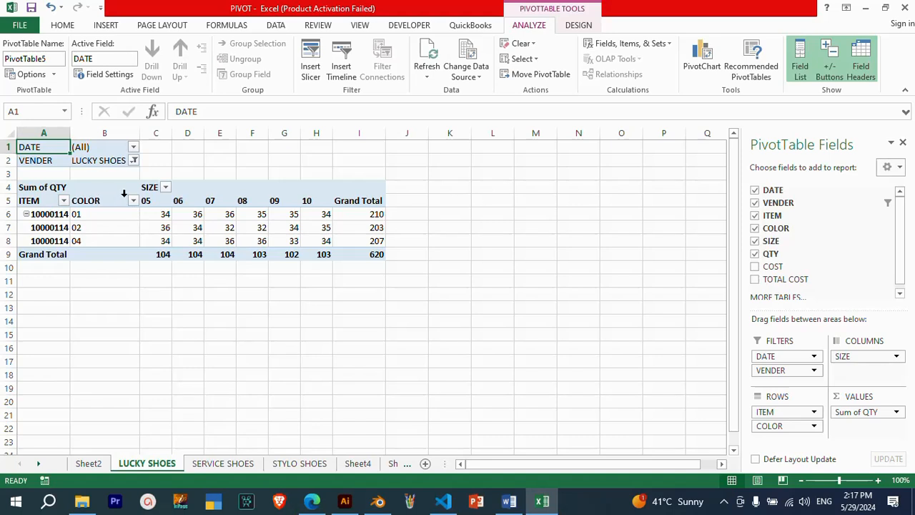
Generate separate report filter pages from the LUCKY SHOES PivotTable for each item of the DATE field
{"action": "left_click", "coordinate": [54, 75]}
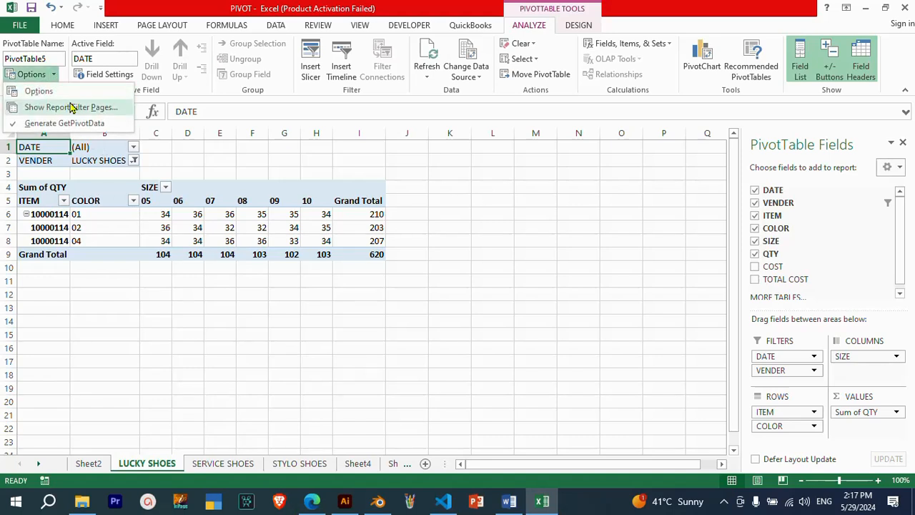
{"action": "left_click", "coordinate": [68, 104]}
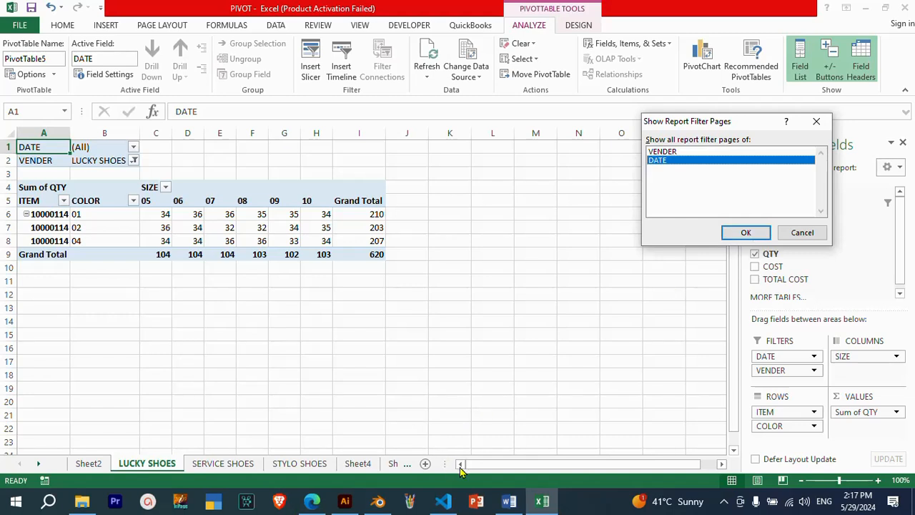
{"action": "left_click", "coordinate": [743, 233]}
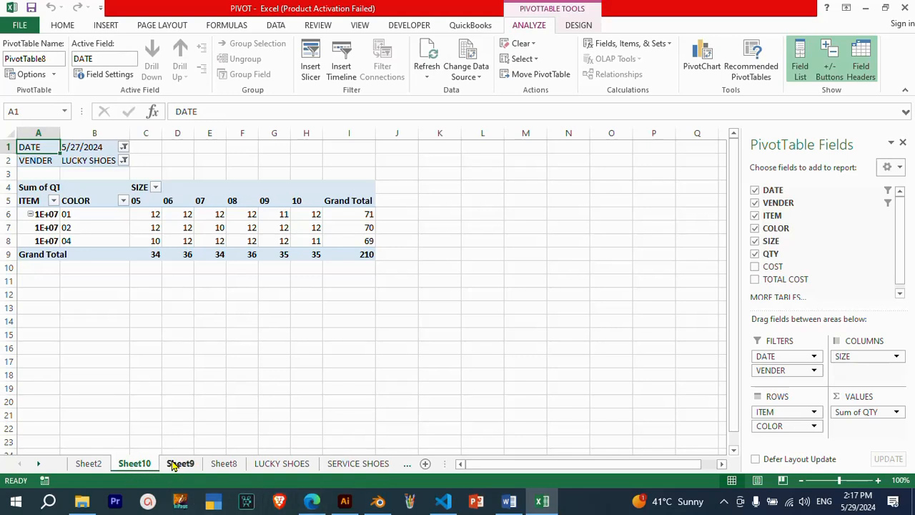
Check the generated date sheets and rename Sheet10, filtered to 5/27/2024, as 27
{"action": "left_click", "coordinate": [225, 465]}
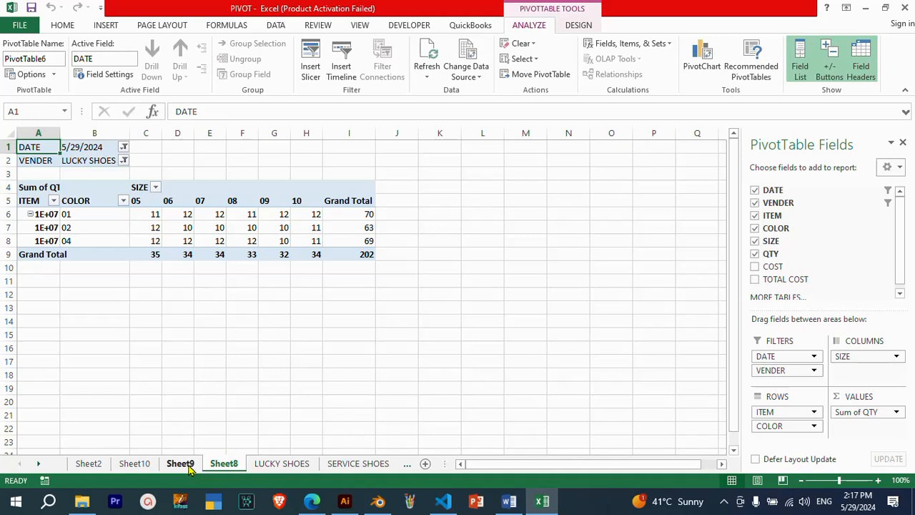
{"action": "left_click", "coordinate": [187, 466]}
{"action": "left_click", "coordinate": [143, 467]}
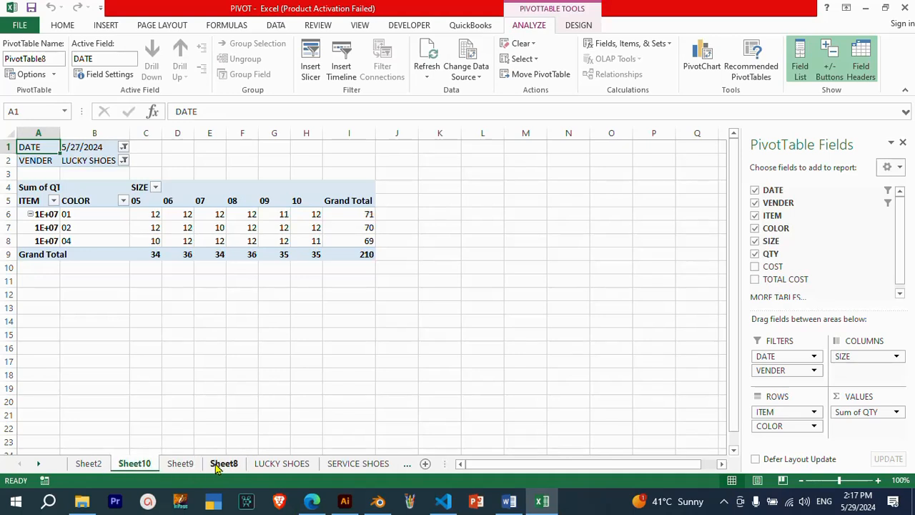
{"action": "double_click", "coordinate": [147, 465]}
{"action": "type", "text": "2"}
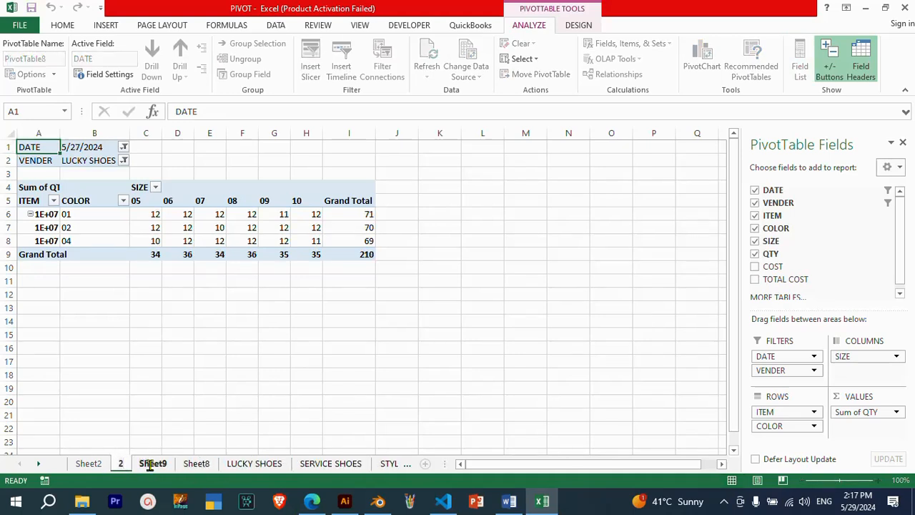
{"action": "type", "text": "7"}
Rename Sheet9, filtered to 5/28/2024, as 28 and Sheet8, filtered to 5/29/2024, as 29
{"action": "left_click", "coordinate": [162, 466]}
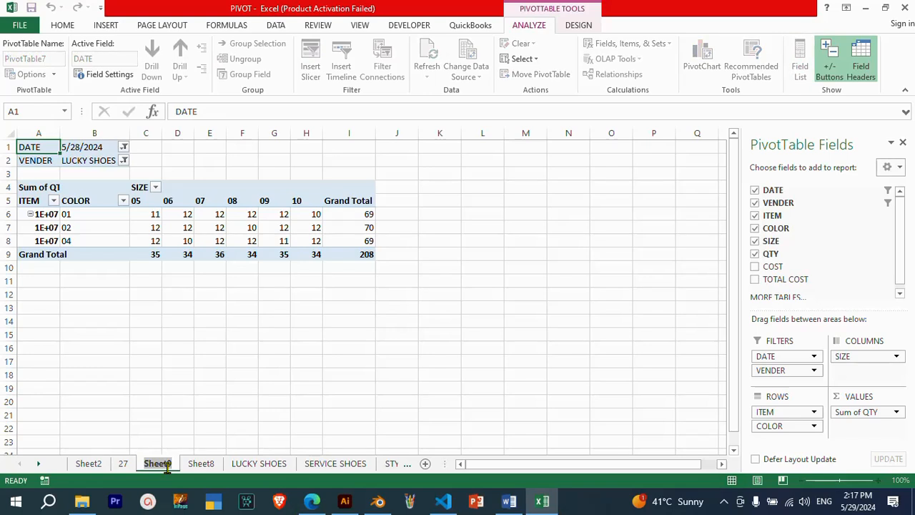
{"action": "type", "text": "28"}
{"action": "left_click", "coordinate": [180, 467]}
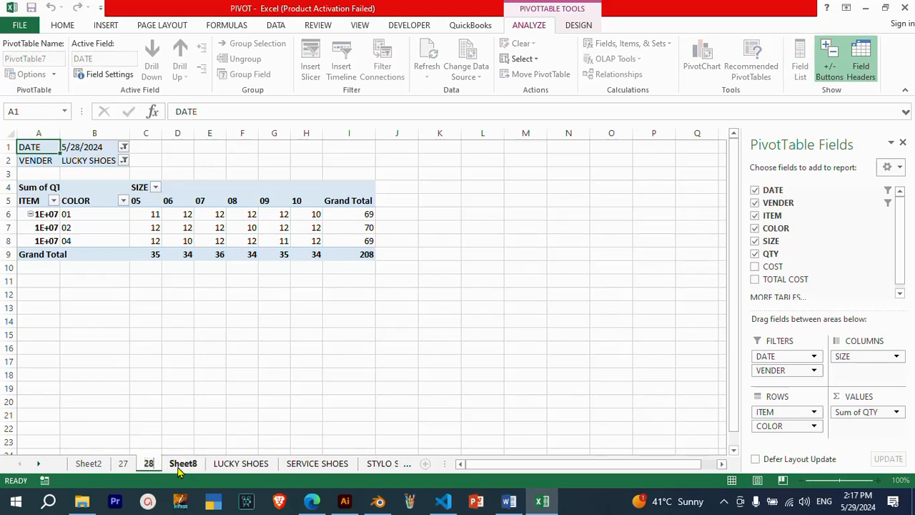
{"action": "type", "text": "2"}
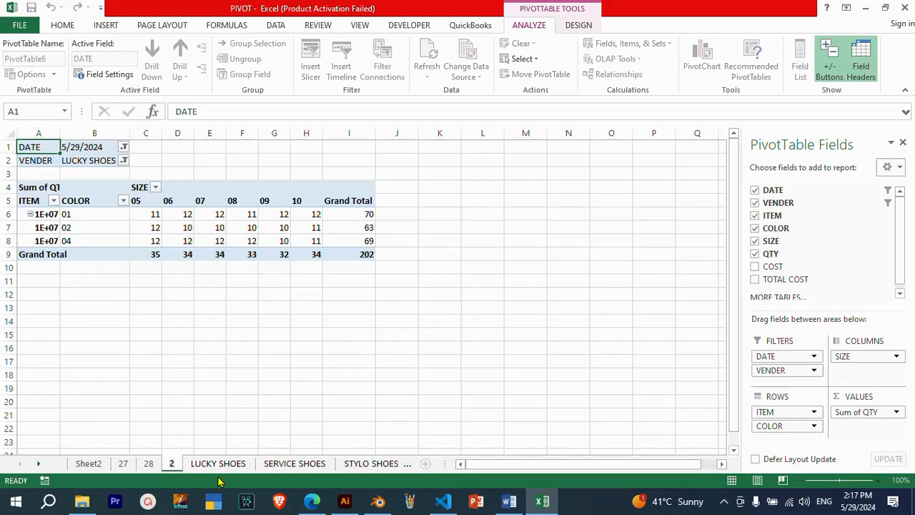
{"action": "type", "text": "9"}
{"action": "left_click", "coordinate": [242, 428]}
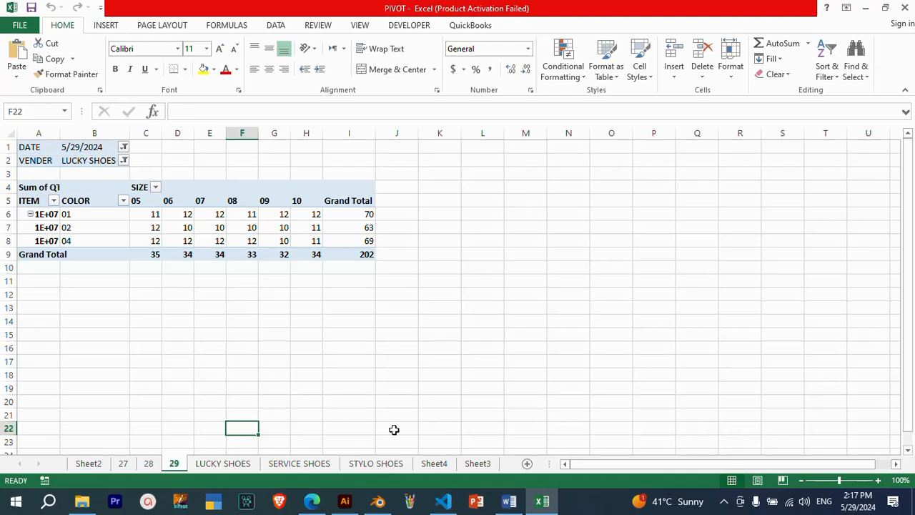
Review the LUCKY SHOES, SERVICE SHOES and STYLO SHOES vendor sheets, plus the date sheets 29, 28 and 27
{"action": "left_click", "coordinate": [229, 463]}
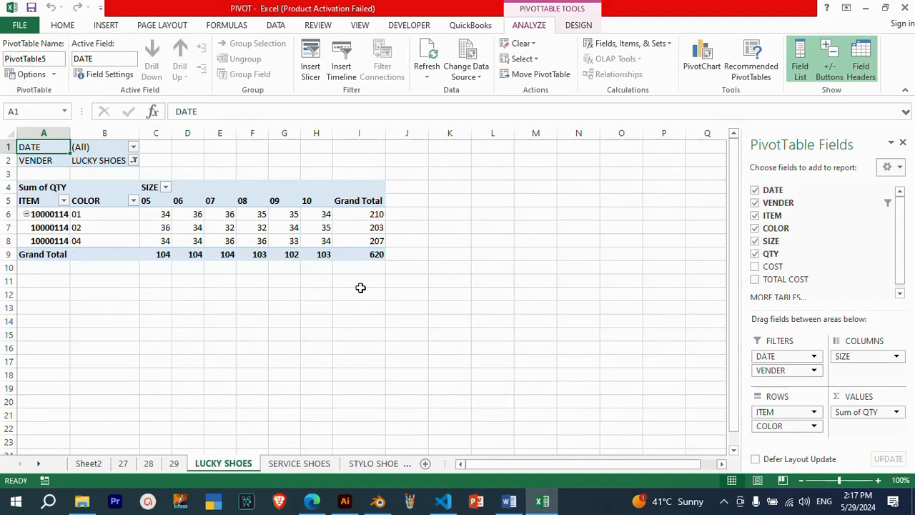
{"action": "mouse_move", "coordinate": [374, 255]}
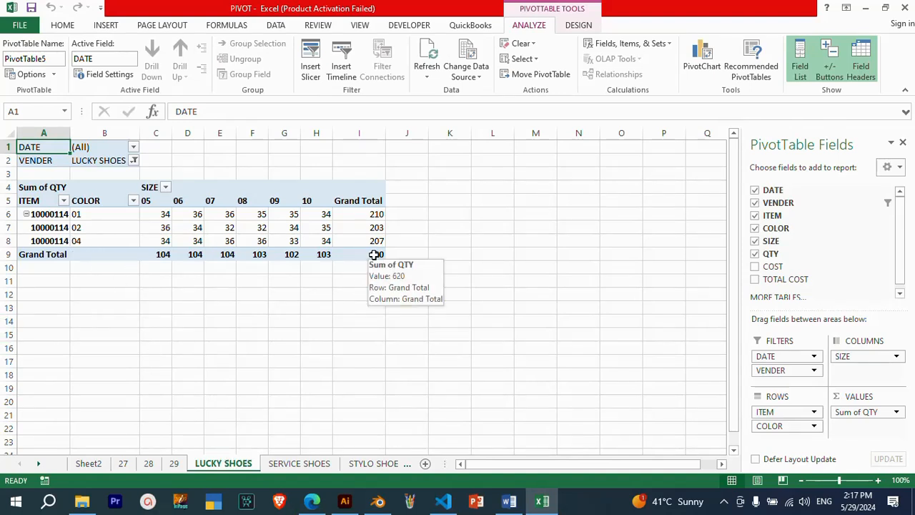
{"action": "left_click", "coordinate": [296, 464]}
{"action": "left_click", "coordinate": [374, 464]}
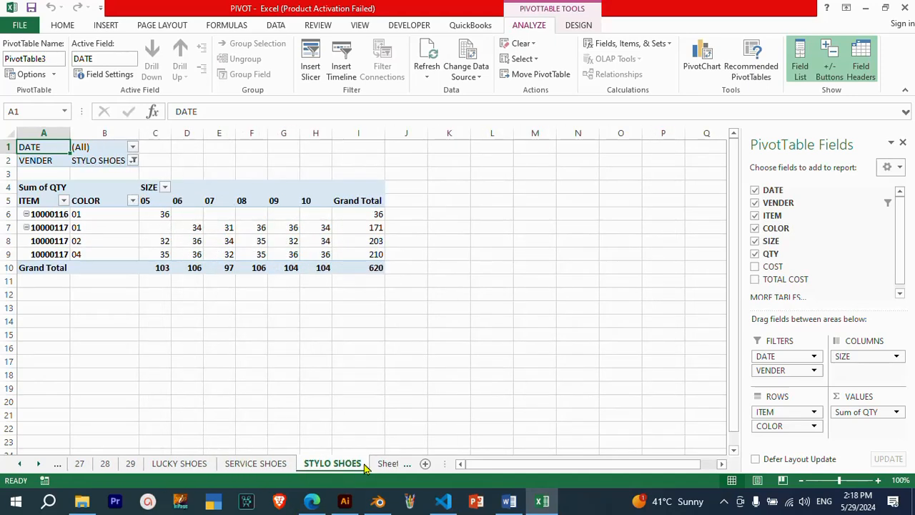
{"action": "left_click", "coordinate": [135, 466]}
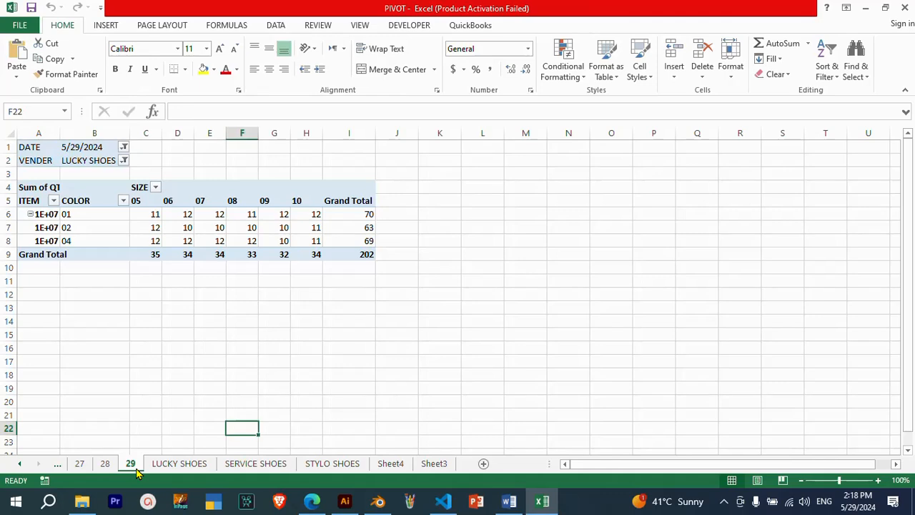
{"action": "left_click", "coordinate": [105, 465]}
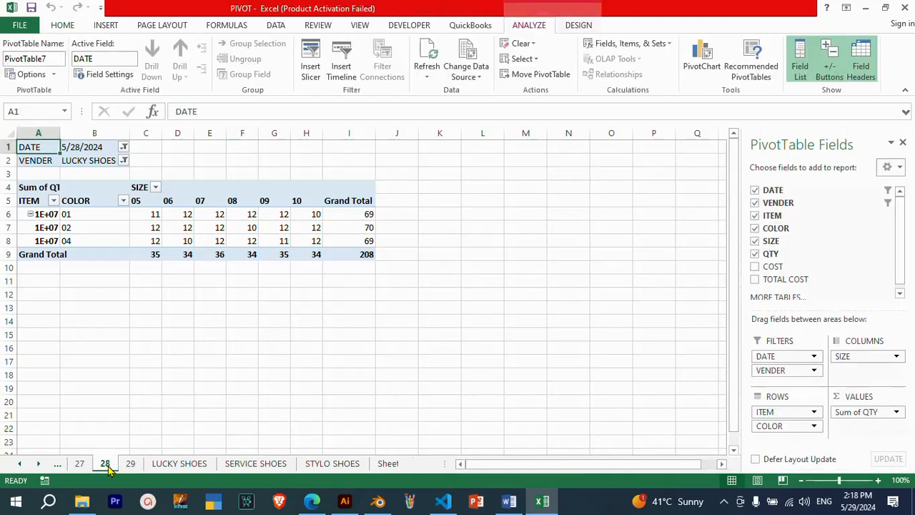
{"action": "left_click", "coordinate": [80, 465]}
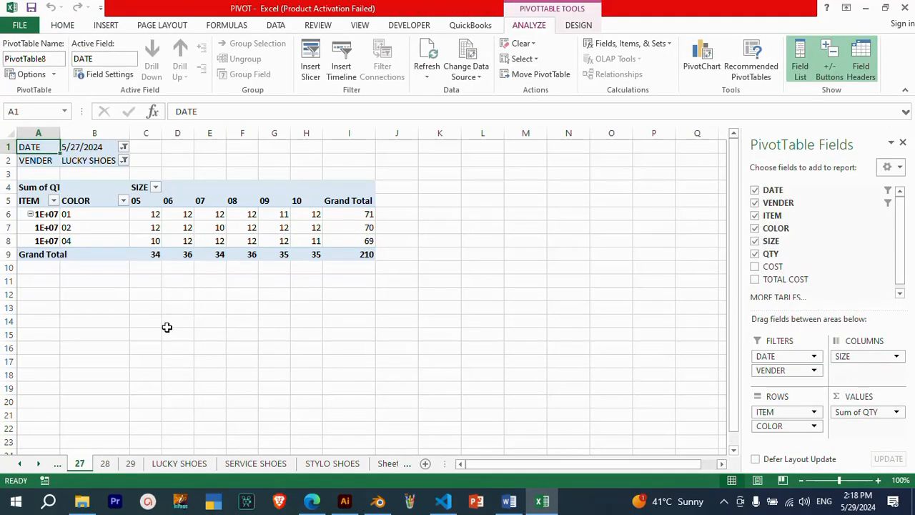